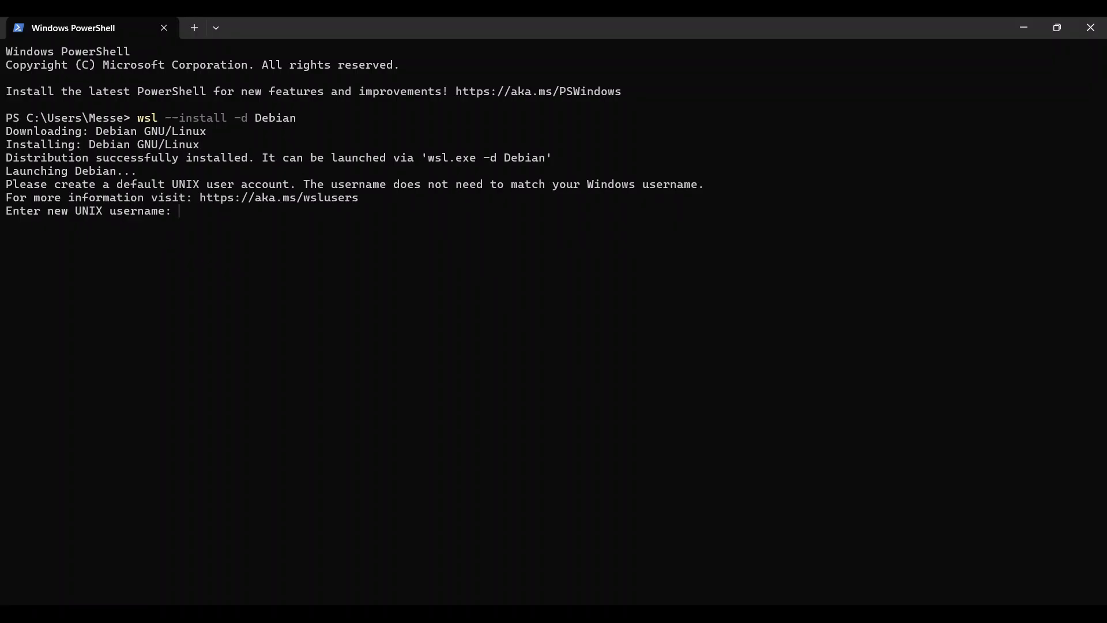
# Create Debian's default UNIX user with a password, then open and position a Debian terminal window.
pyautogui.write('admin')
pyautogui.press('Return')
pyautogui.press('Return')
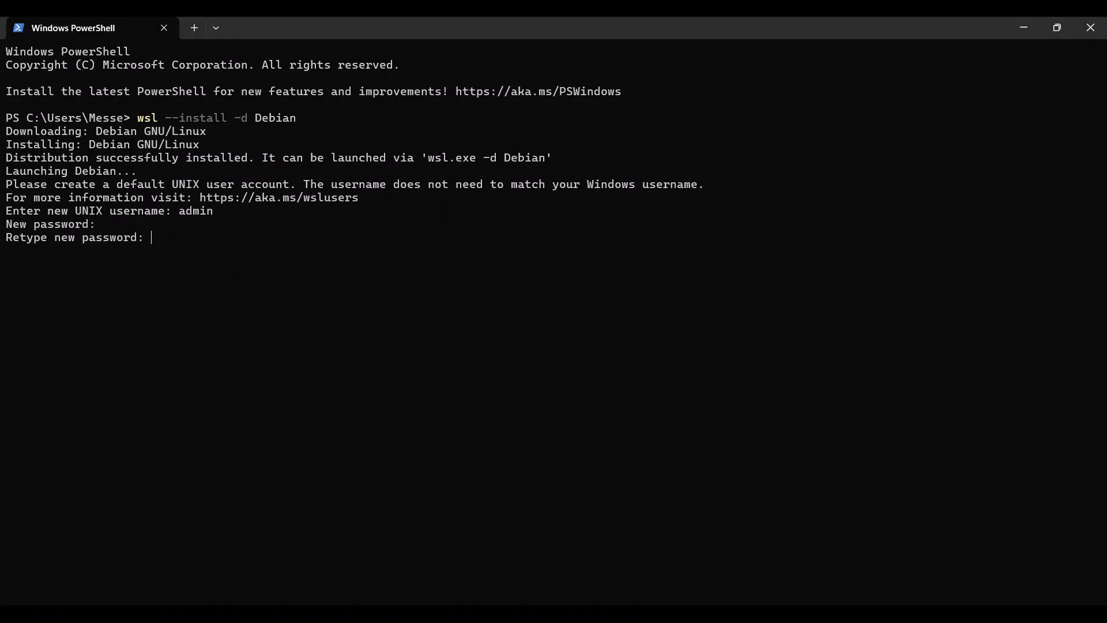
pyautogui.press('Return')
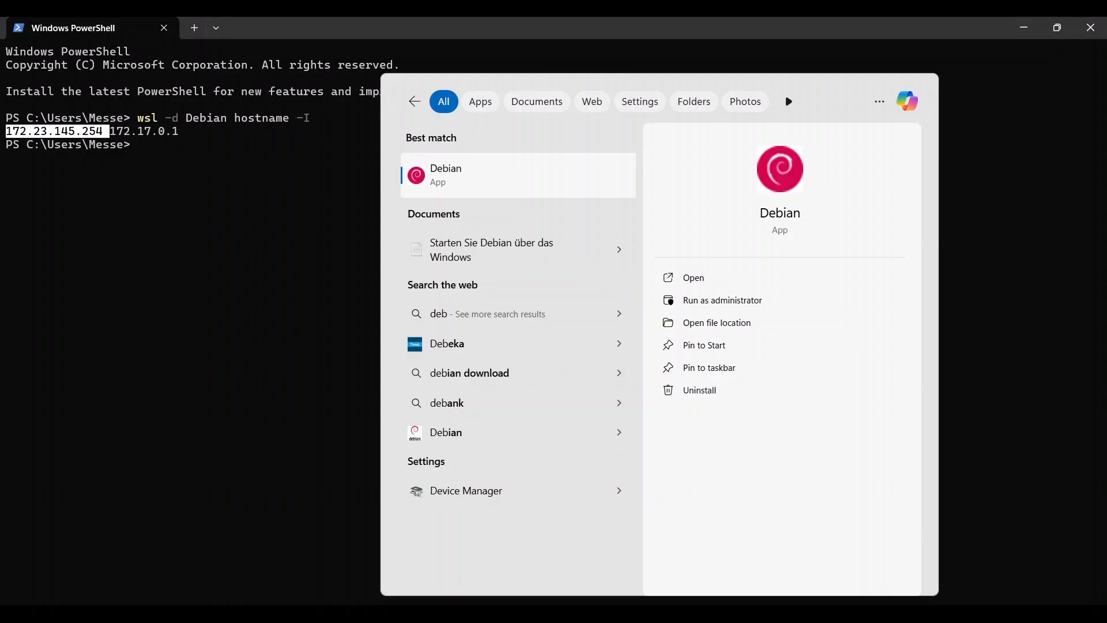
pyautogui.press('Return')
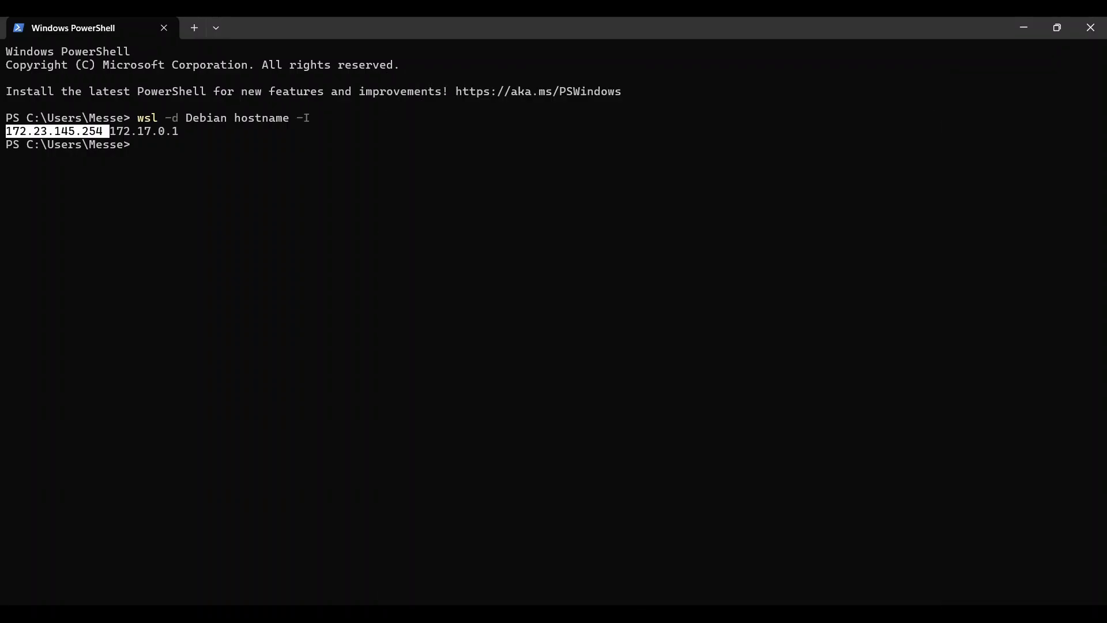
pyautogui.moveTo(499, 136); pyautogui.dragTo(613, 108)
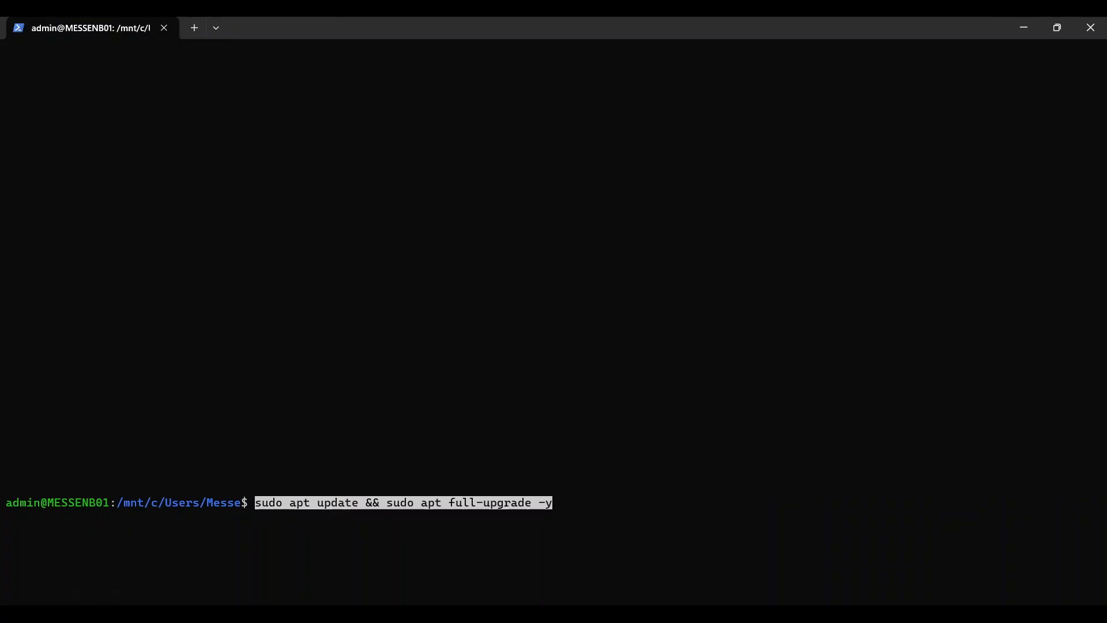
# Upgrade Debian and install Docker, curl, Python 3, git and OpenSSH server, then open sshd_config in nano.
pyautogui.press('Return')
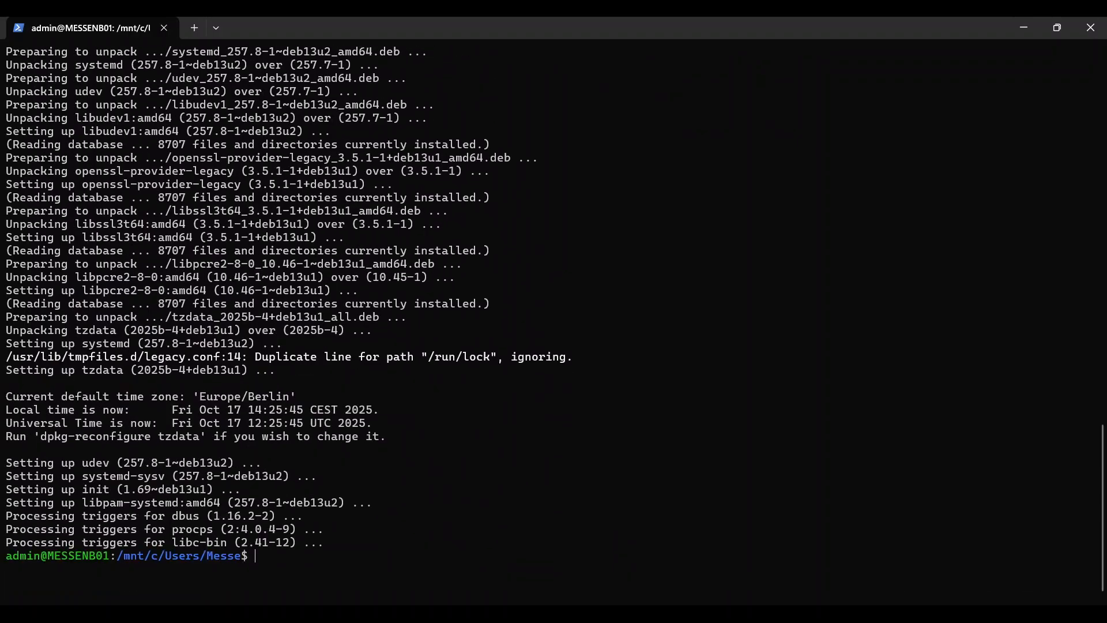
pyautogui.hotkey('ctrl', 'v')
pyautogui.press('Return')
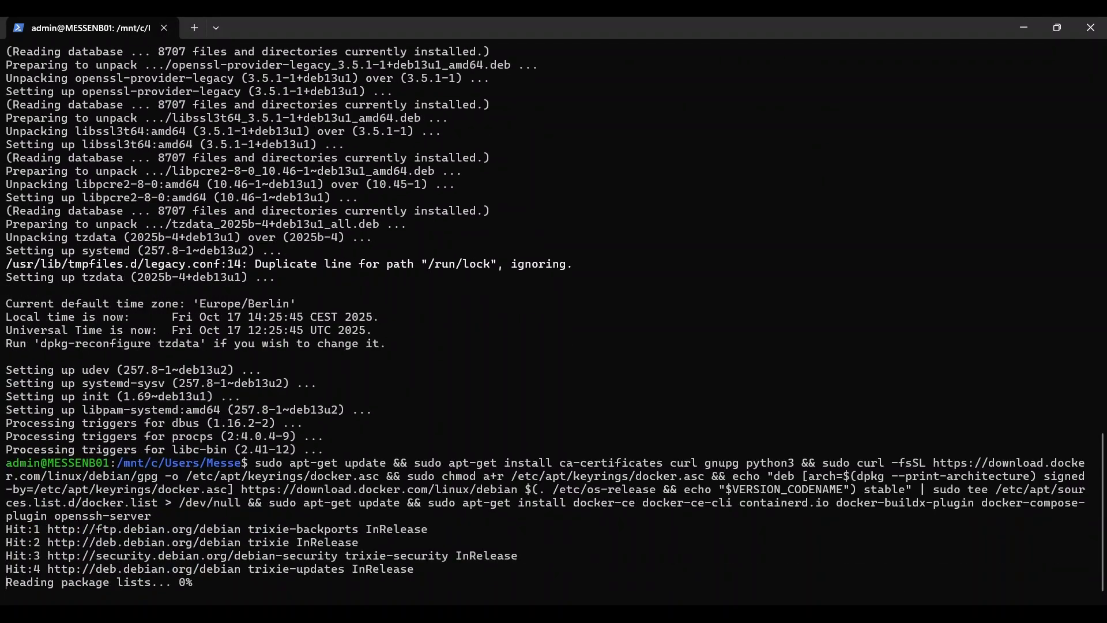
pyautogui.write('y')
pyautogui.press('Return')
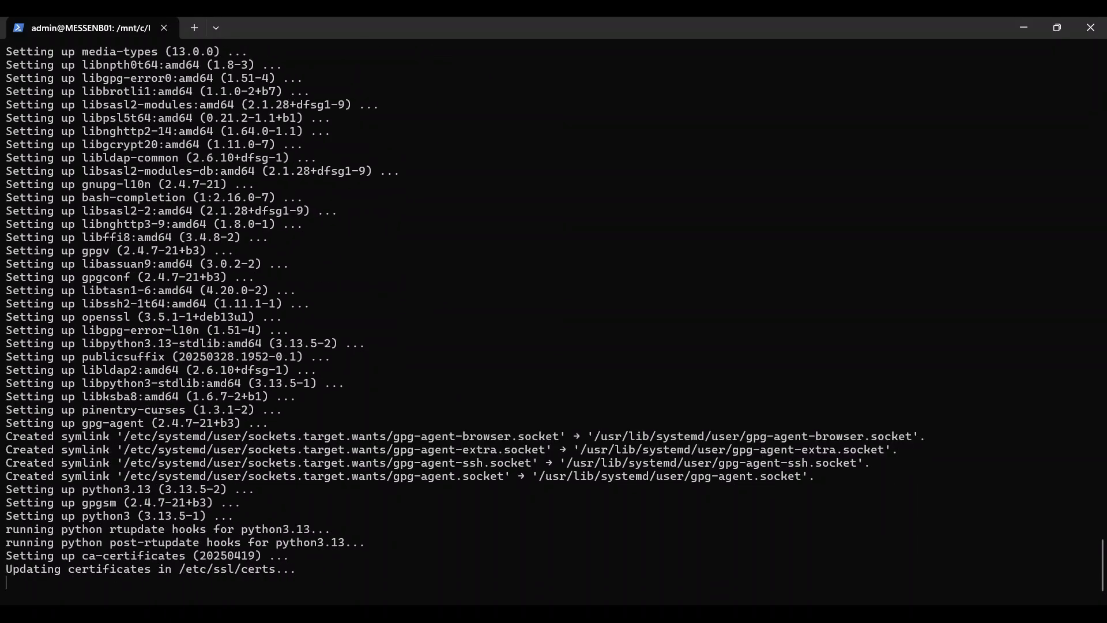
pyautogui.write('y')
pyautogui.press('Return')
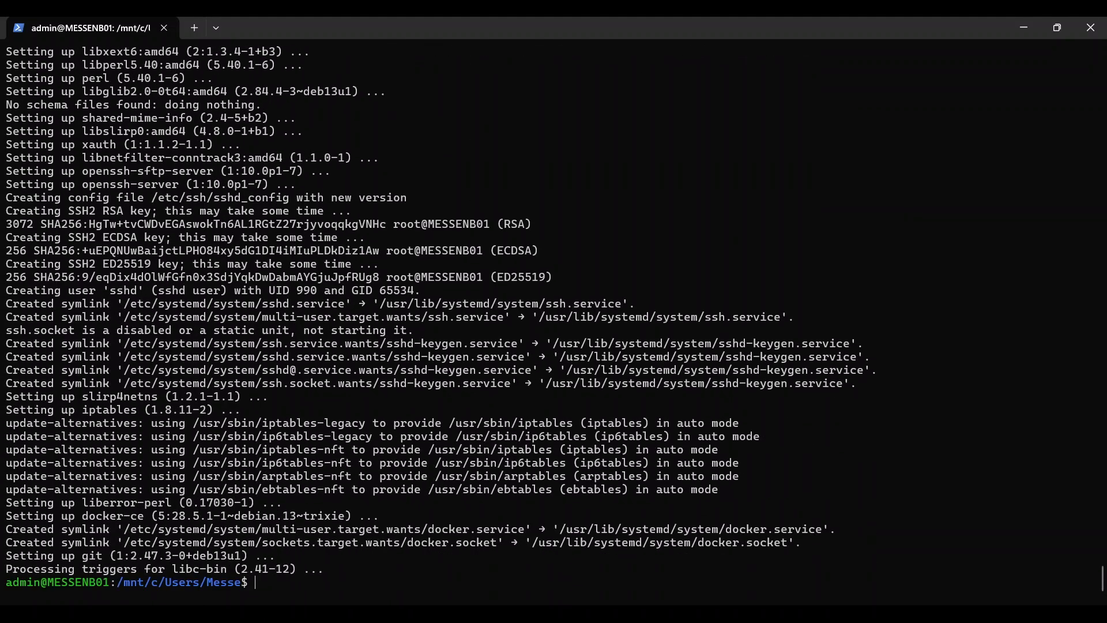
pyautogui.write('sudo nano /etc/ssh/sshd_config')
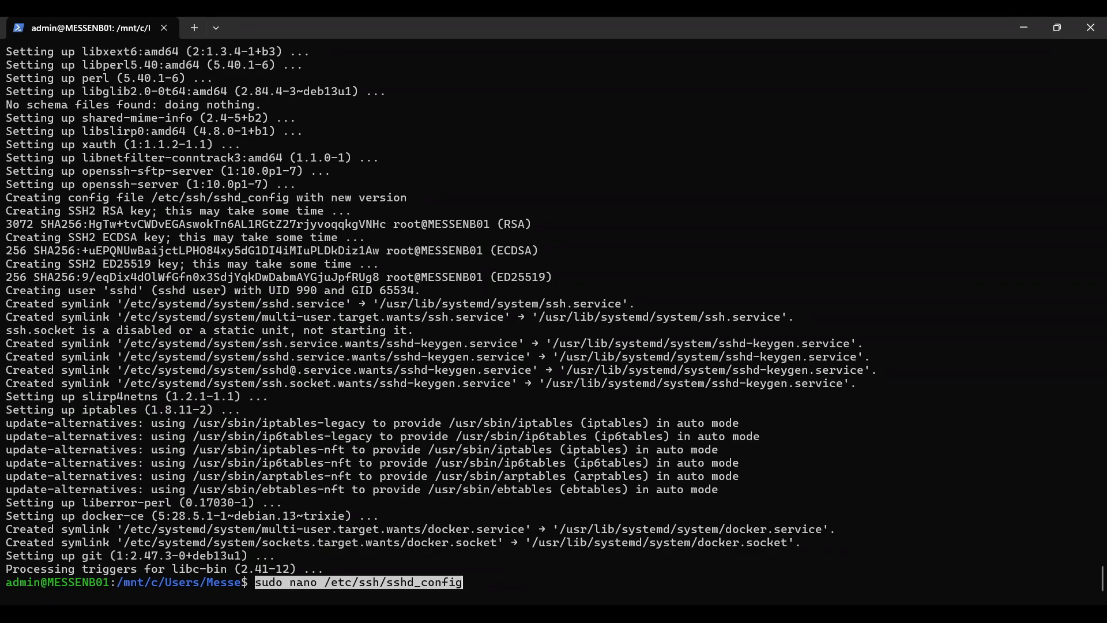
pyautogui.press('Return')
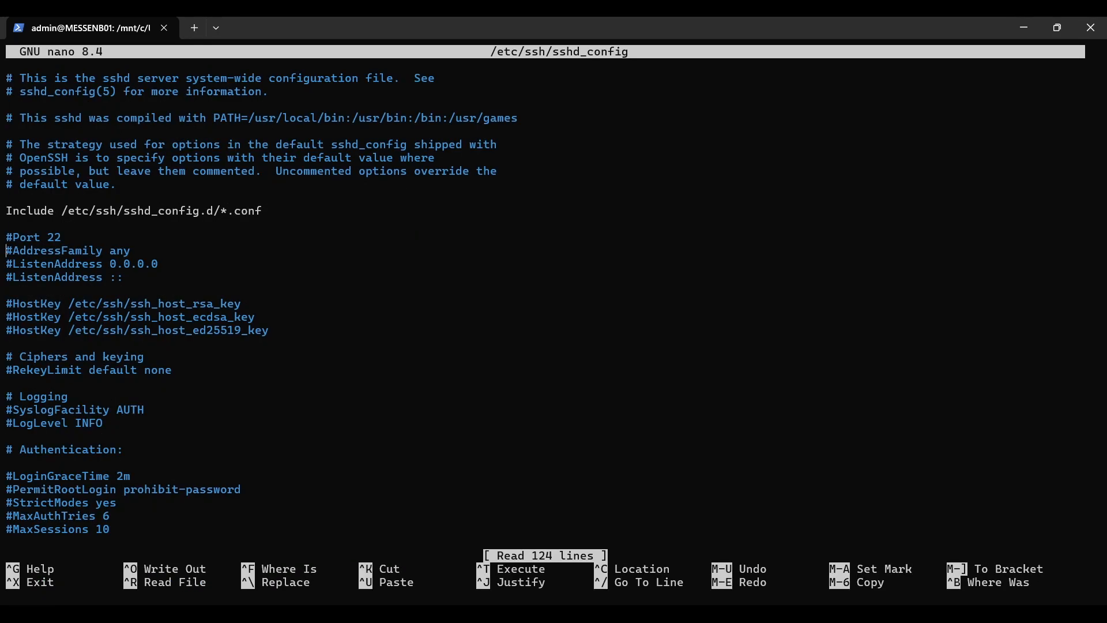
# Uncomment PermitRootLogin, set it to yes in /etc/ssh/sshd_config, and save the file.
pyautogui.press('Down')
pyautogui.press('Down')
pyautogui.press('Down')
pyautogui.press('Down')
pyautogui.press('Down')
pyautogui.press('Down')
pyautogui.press('Down')
pyautogui.press('Down')
pyautogui.press('Down')
pyautogui.press('Down')
pyautogui.press('Down')
pyautogui.press('Down')
pyautogui.press('Down')
pyautogui.press('Down')
pyautogui.press('Down')
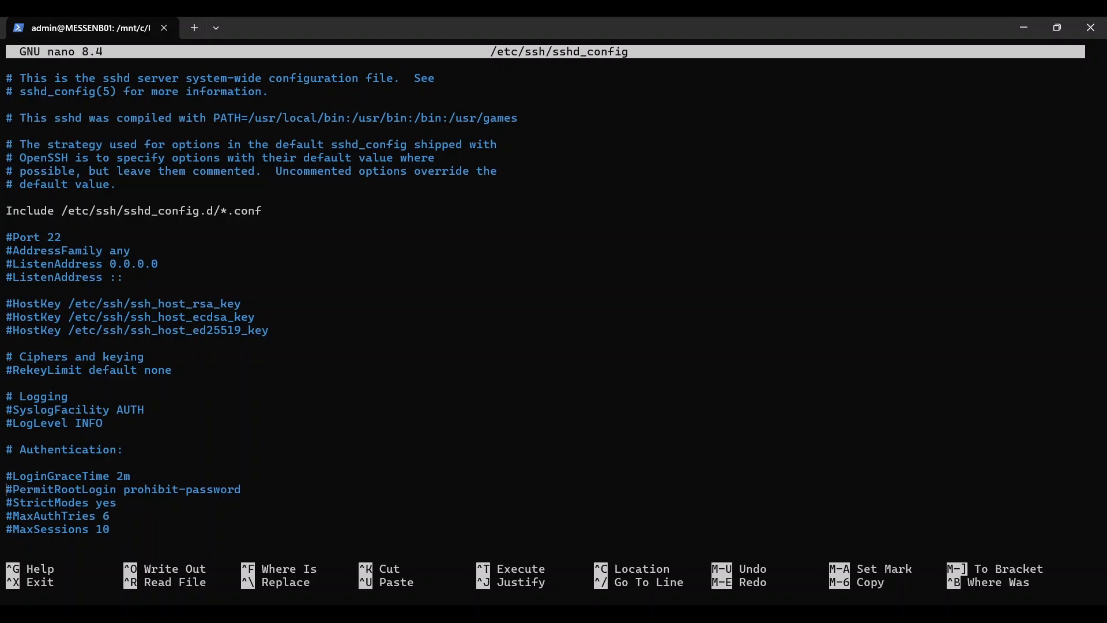
pyautogui.press('Delete')
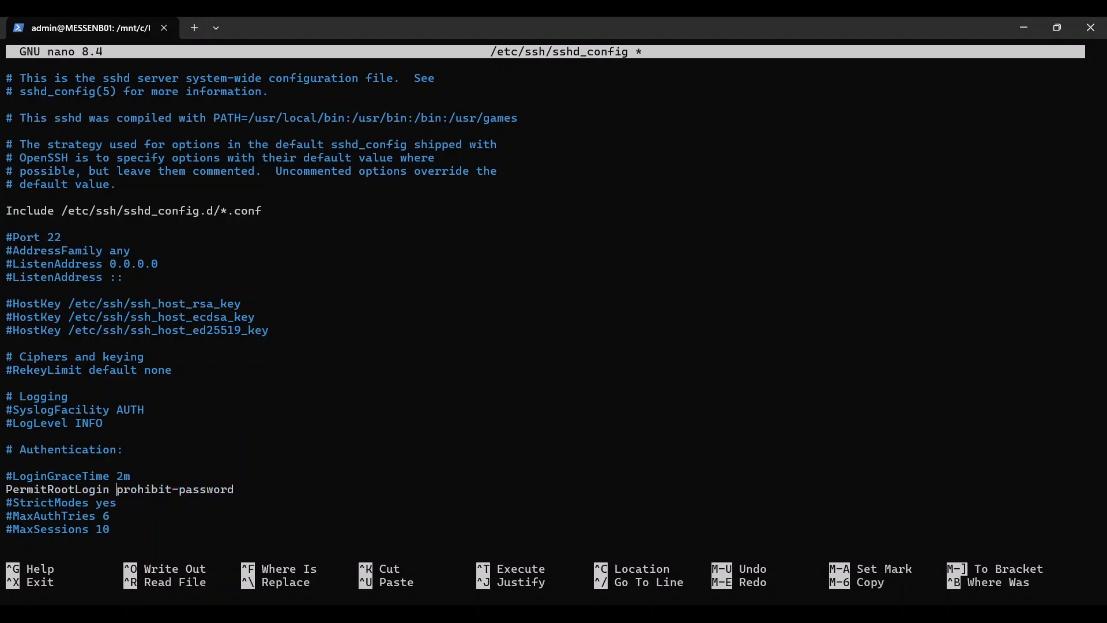
pyautogui.press('Delete')
pyautogui.press('Delete')
pyautogui.press('Delete')
pyautogui.press('Delete')
pyautogui.press('Delete')
pyautogui.press('Delete')
pyautogui.press('Delete')
pyautogui.press('Delete')
pyautogui.press('Delete')
pyautogui.press('Delete')
pyautogui.press('Delete')
pyautogui.press('Delete')
pyautogui.press('Delete')
pyautogui.press('Delete')
pyautogui.press('Delete')
pyautogui.press('Delete')
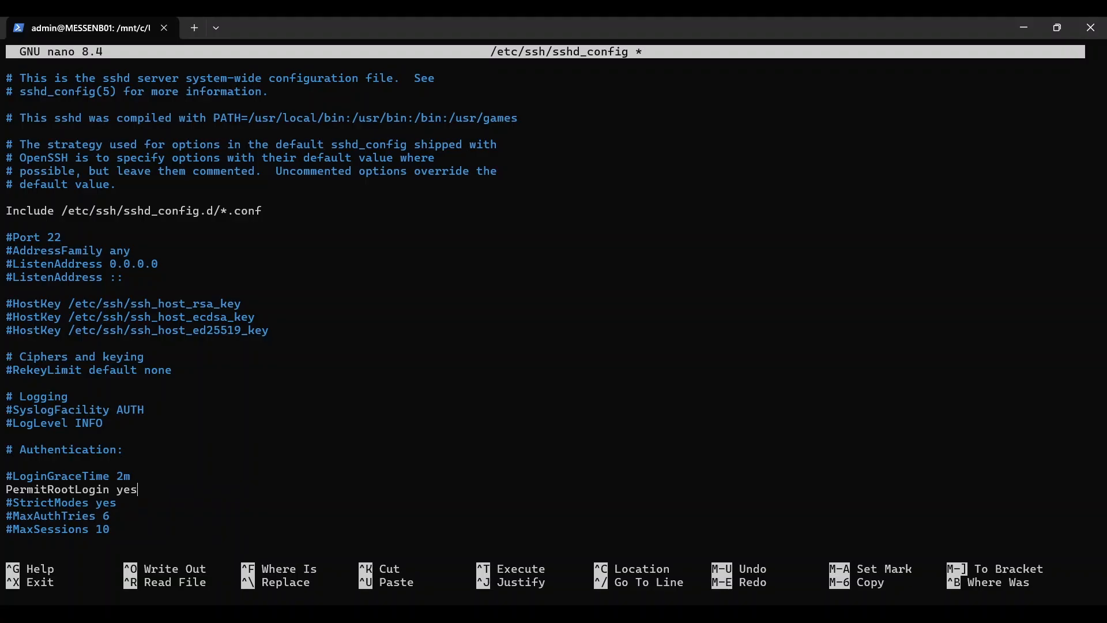
pyautogui.hotkey('ctrl', 'x')
pyautogui.press('y')
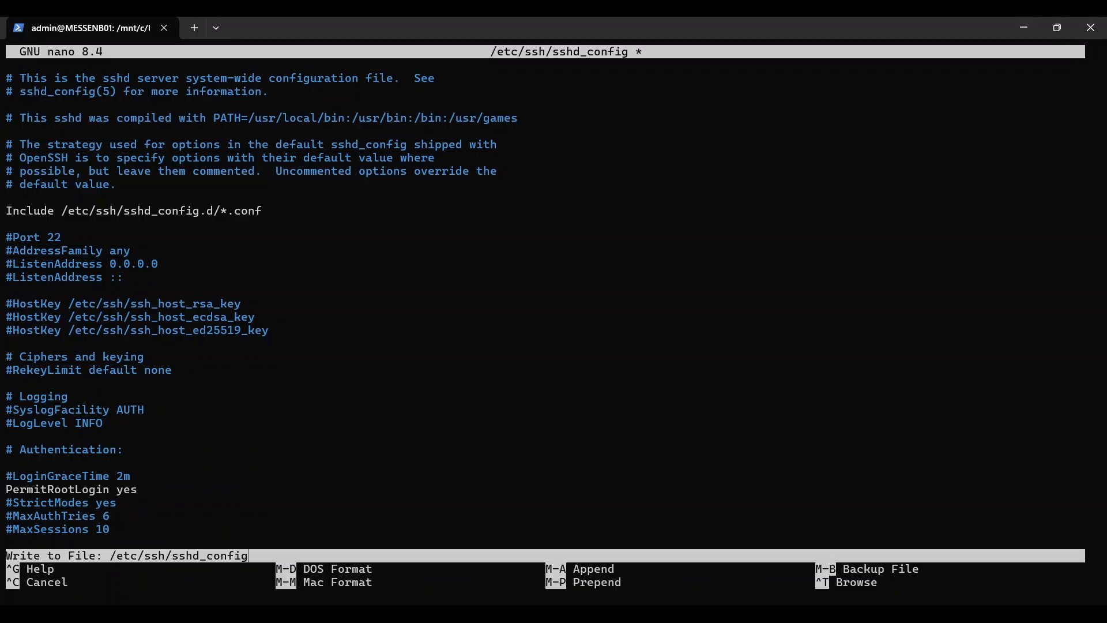
pyautogui.press('Return')
# Enable and start SSH with sudo systemctl enable --now ssh, then launch Windows PowerShell maximized.
pyautogui.hotkey('ctrl', 'v')
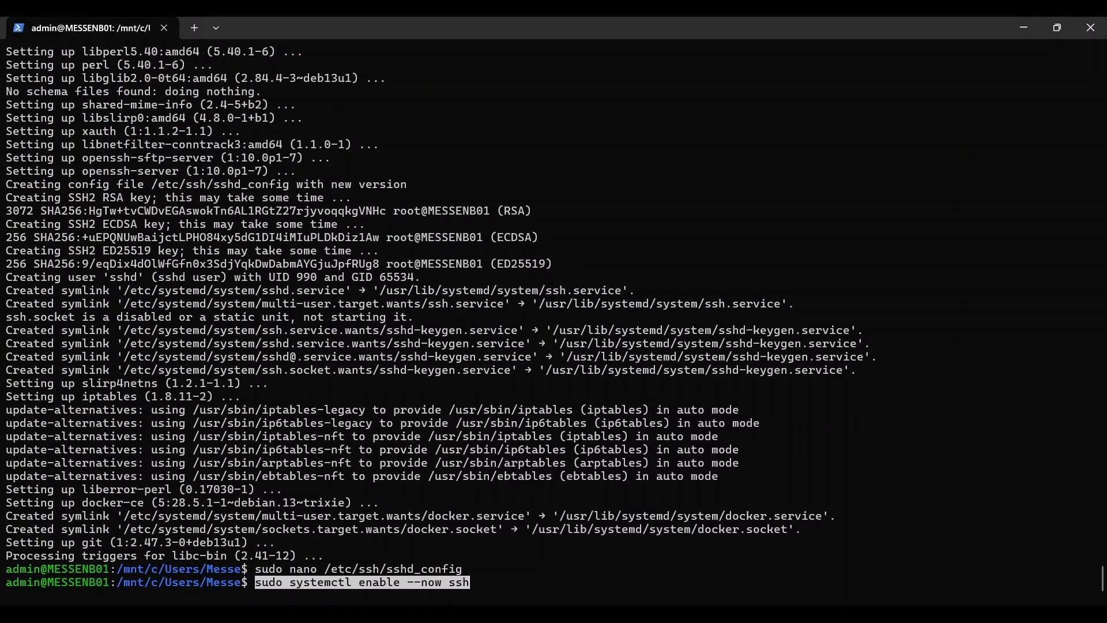
pyautogui.press('Return')
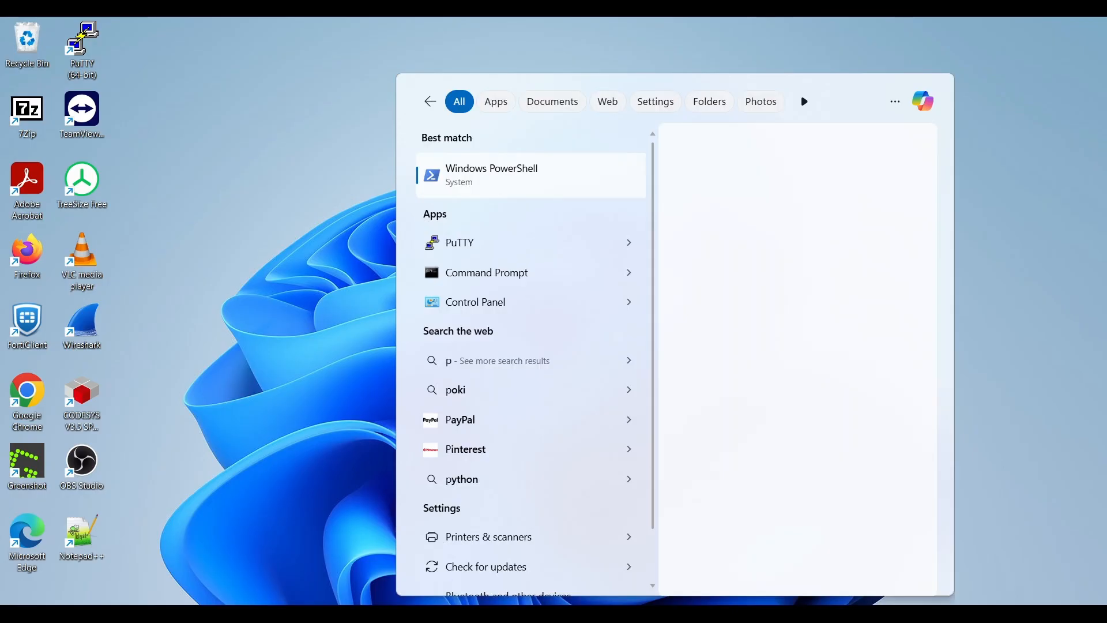
pyautogui.write('ow')
pyautogui.press('Return')
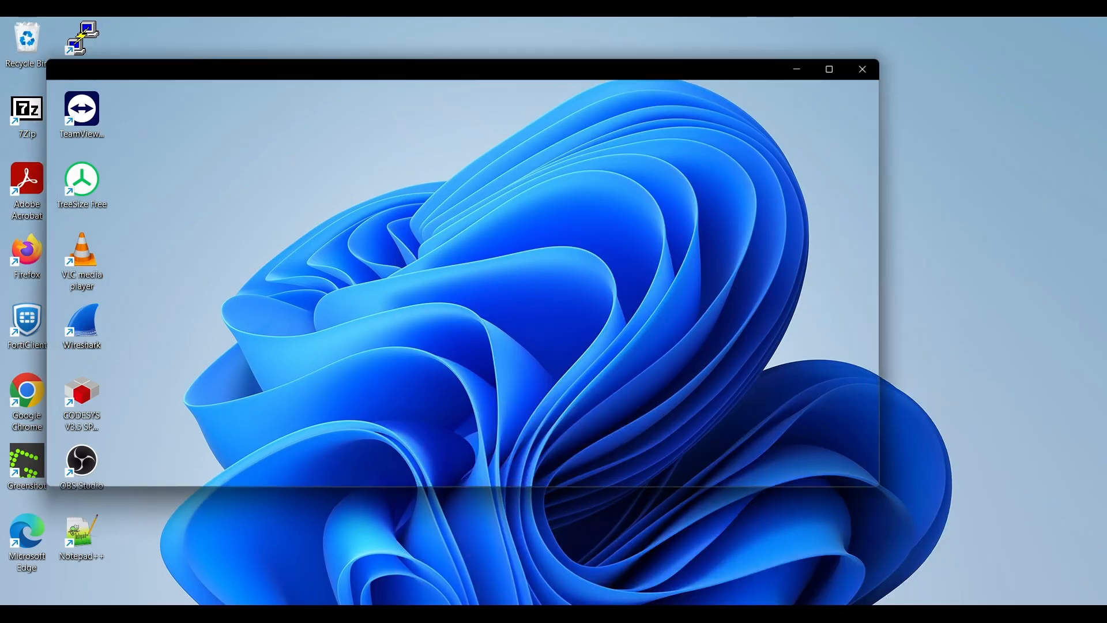
pyautogui.click(841, 68)
# Run wsl -d Debian hostname -I and select the reported IP 172.23.145.254.
pyautogui.hotkey('ctrl', 'v')
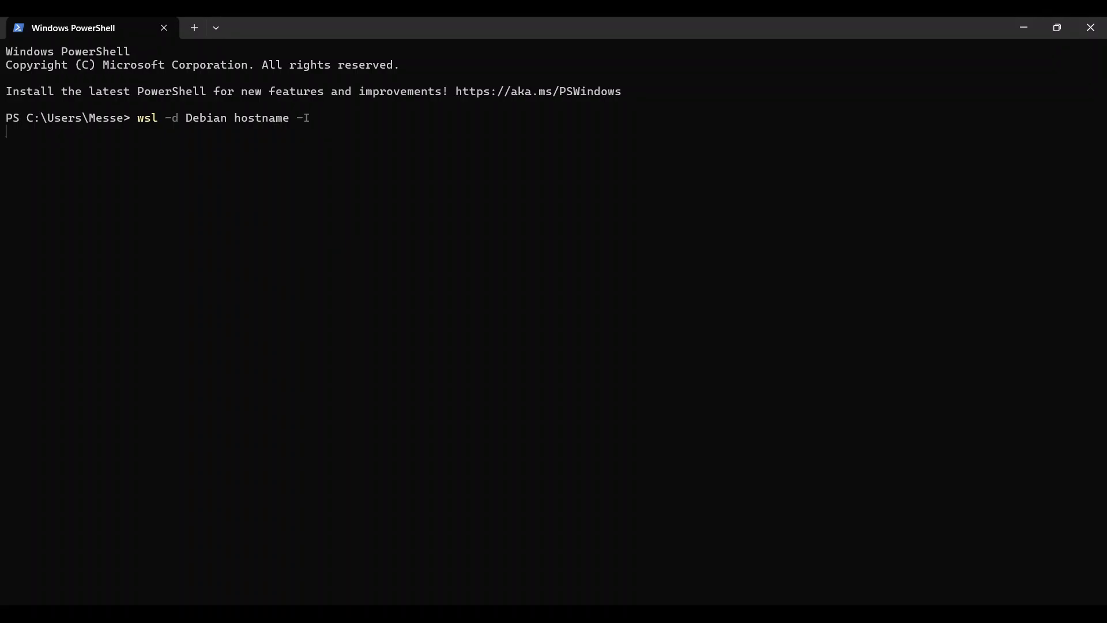
pyautogui.press('Return')
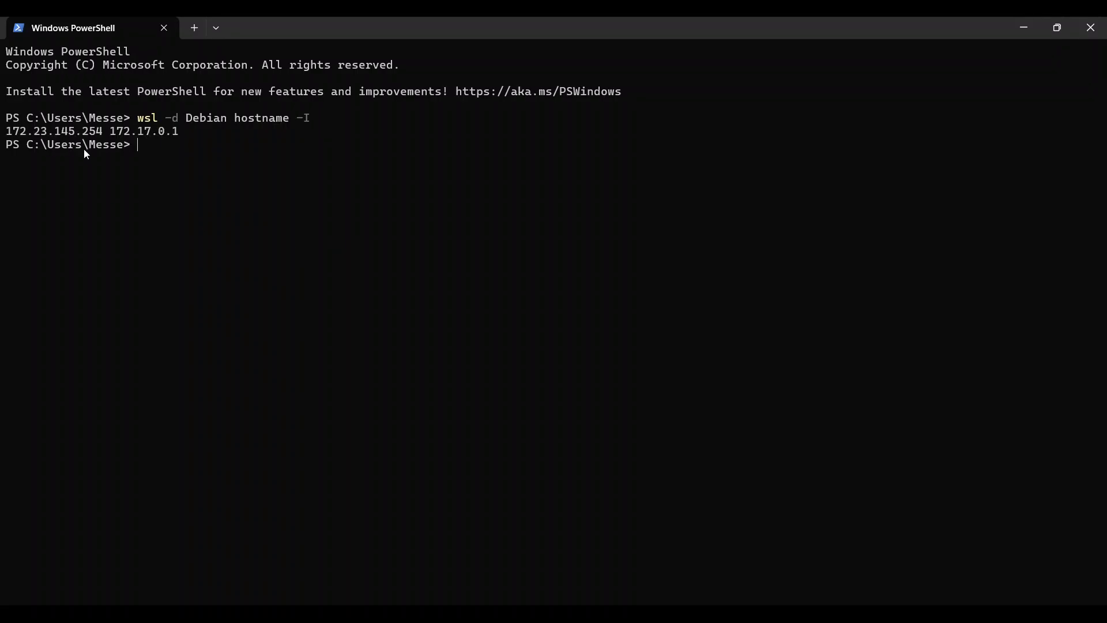
pyautogui.moveTo(106, 137); pyautogui.dragTo(8, 139)
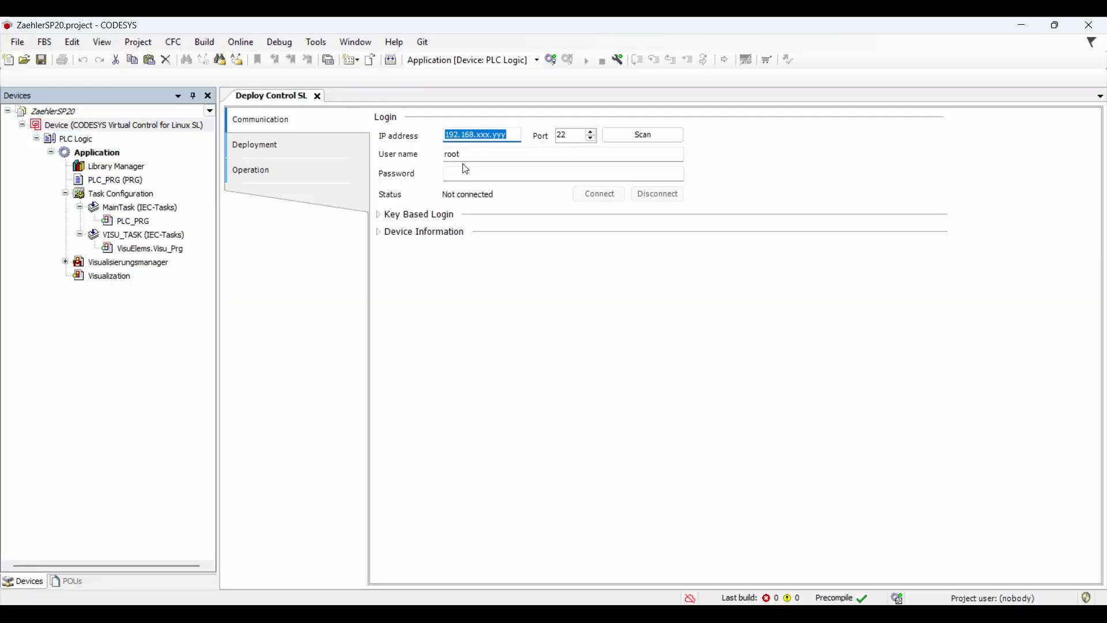
# Connect to 172.23.145.254 with the Debian user's credentials, show device information, and open Package Management.
pyautogui.doubleClick(467, 154)
pyautogui.write('admin')
pyautogui.press('Tab')
pyautogui.write('••')
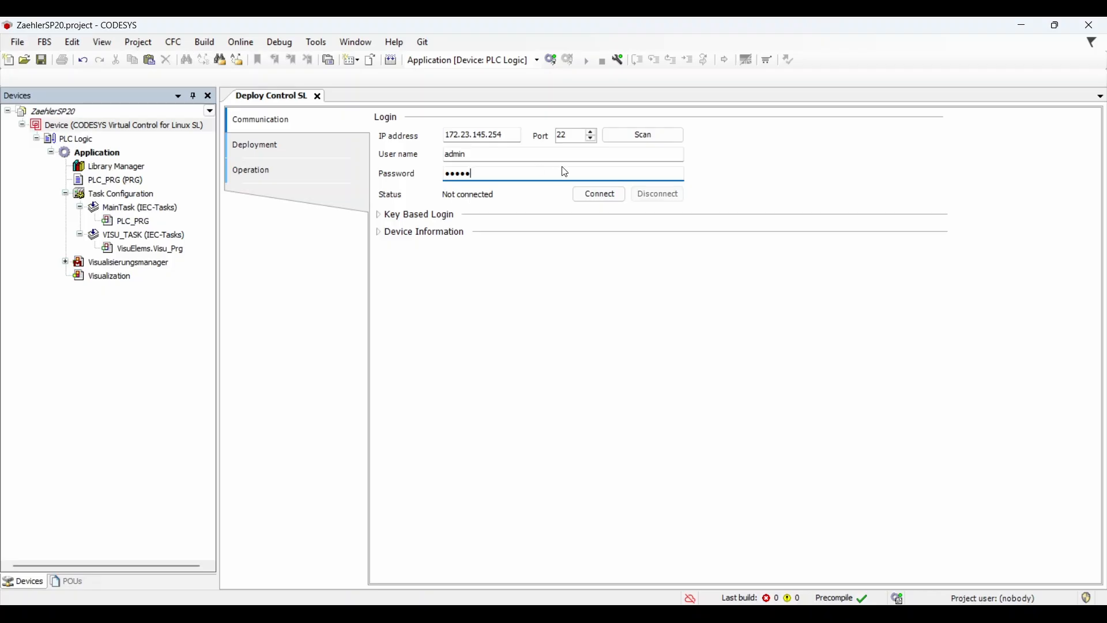
pyautogui.click(594, 194)
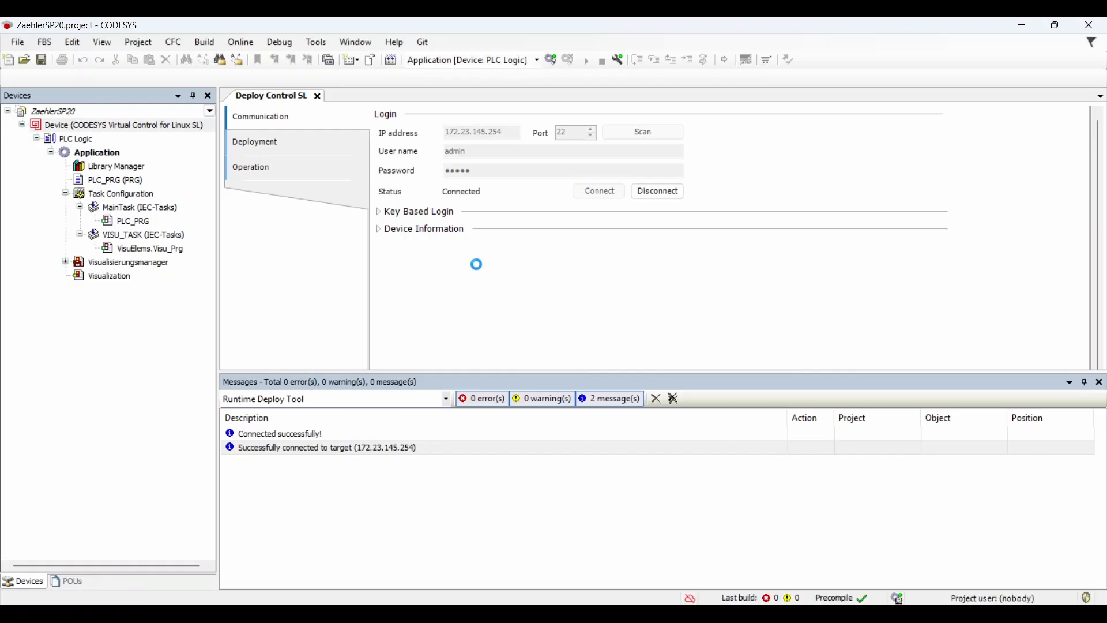
pyautogui.click(380, 230)
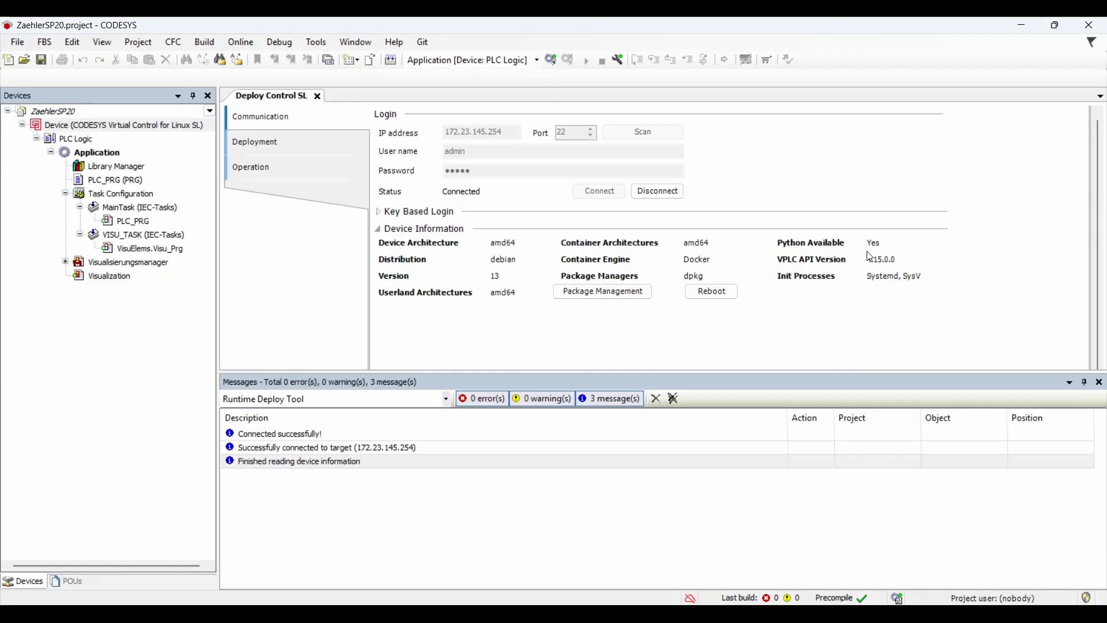
pyautogui.click(591, 298)
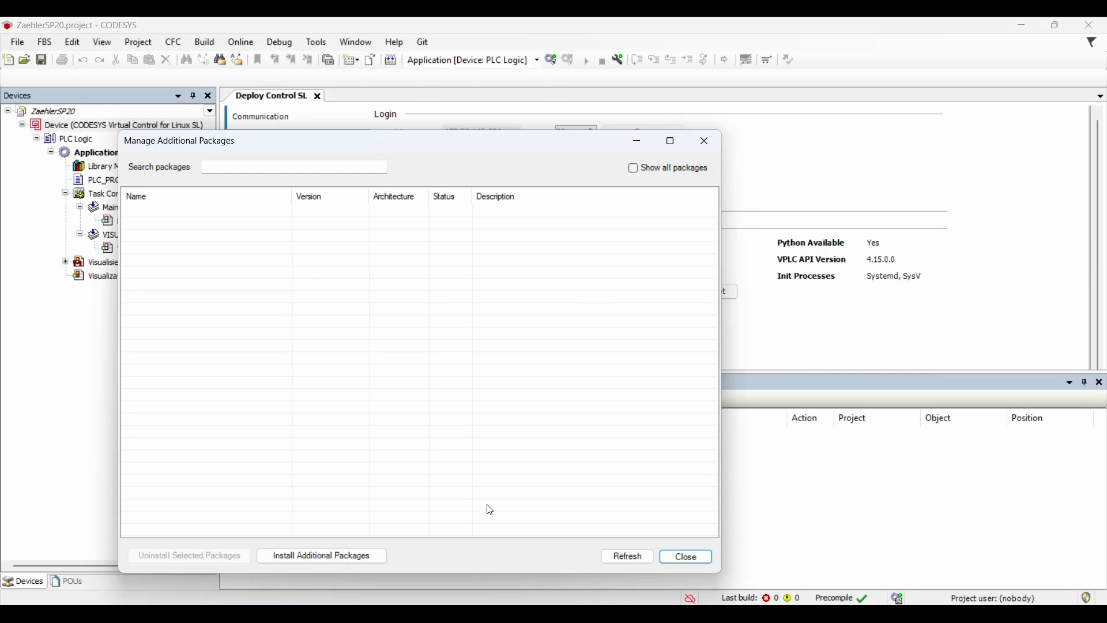
# Show all packages installed on the target and mark the curl package.
pyautogui.click(634, 169)
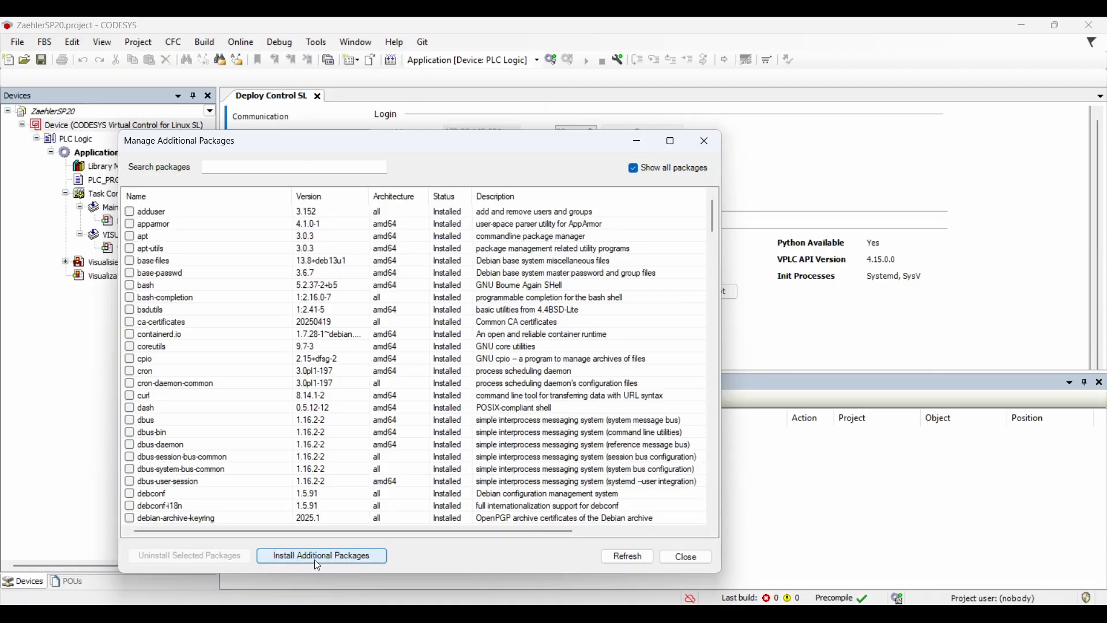
pyautogui.click(129, 399)
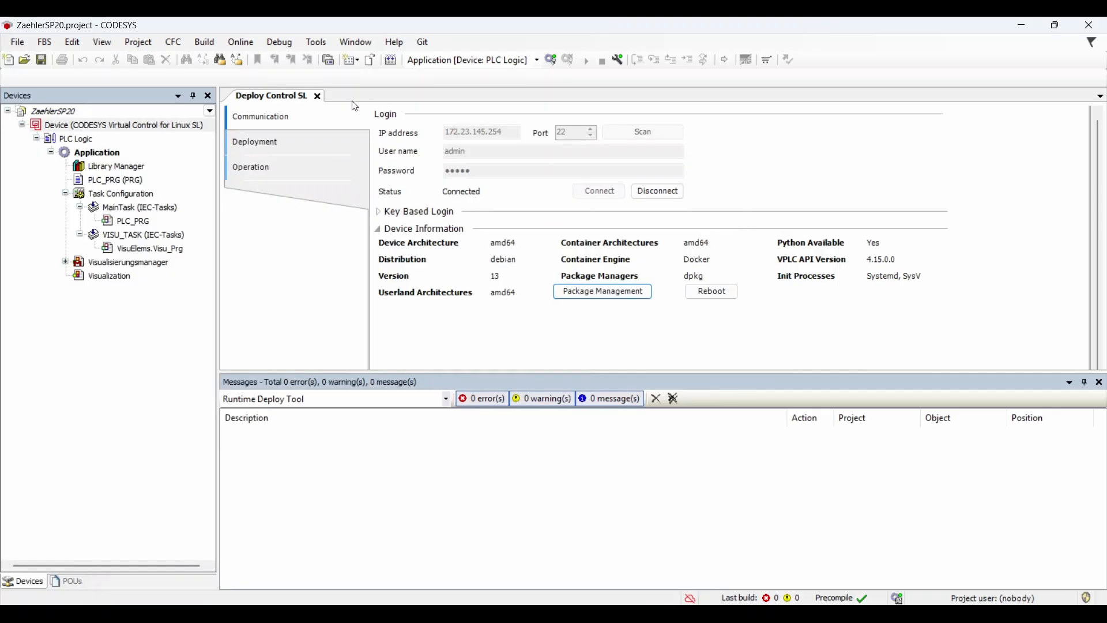
# On the Deployment page, install CODESYS Virtual Control for Linux SL version 4.18.0.0 (amd64).
pyautogui.click(303, 144)
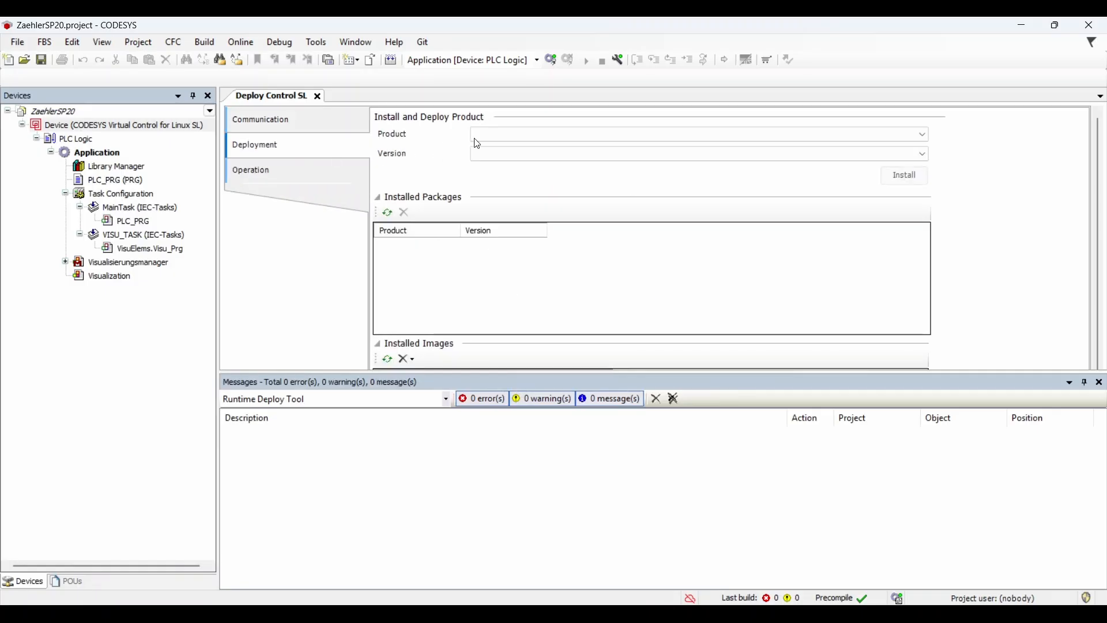
pyautogui.click(494, 137)
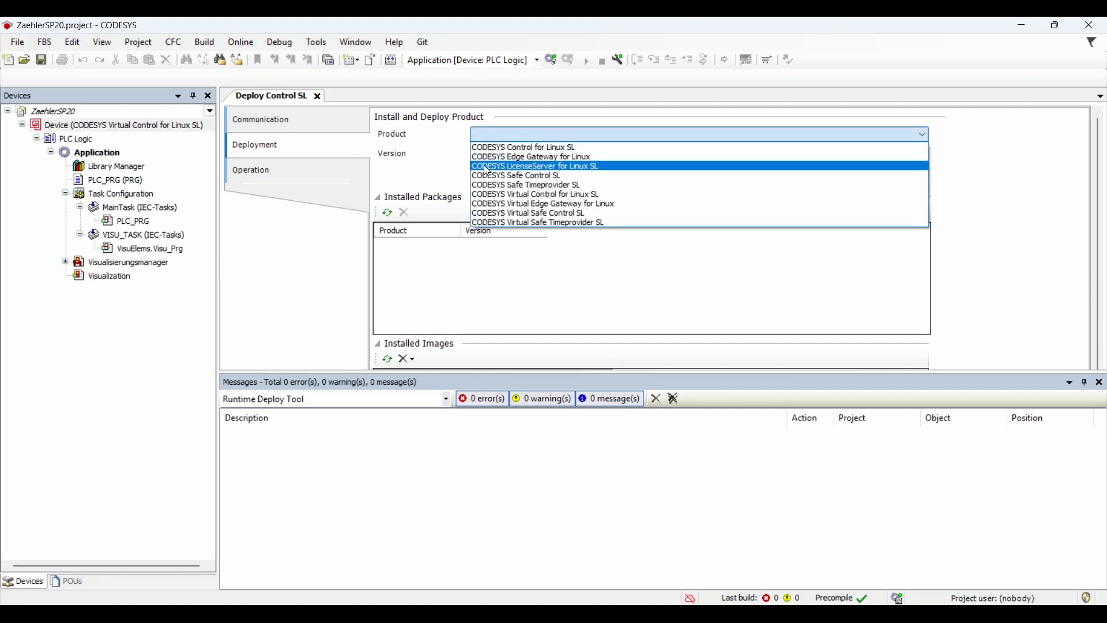
pyautogui.click(533, 196)
pyautogui.click(535, 157)
pyautogui.click(539, 167)
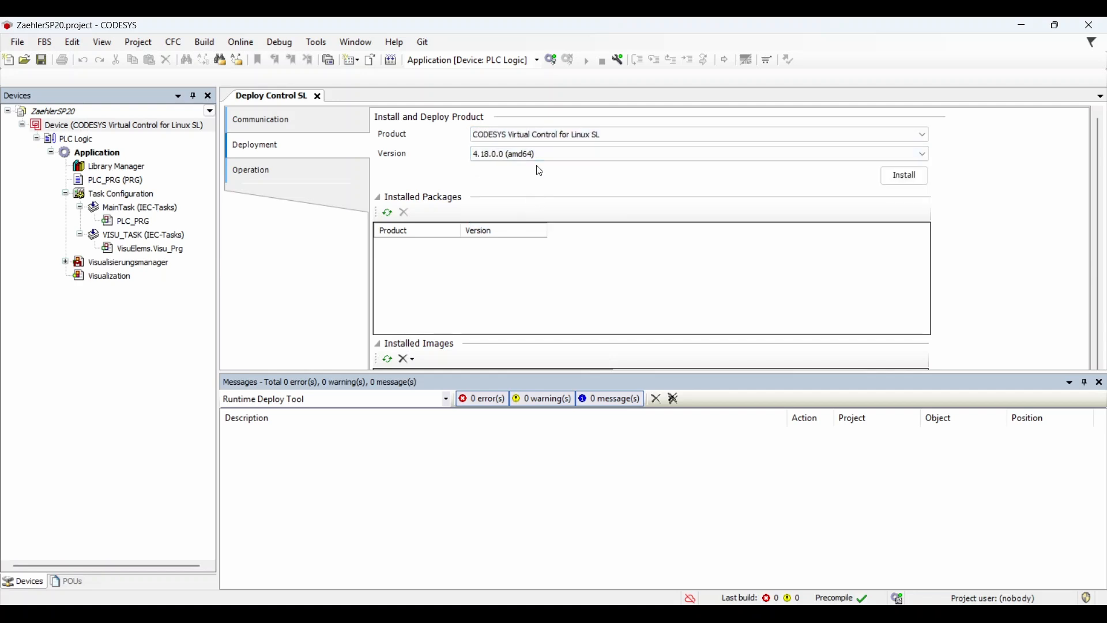
pyautogui.click(1083, 382)
pyautogui.click(905, 175)
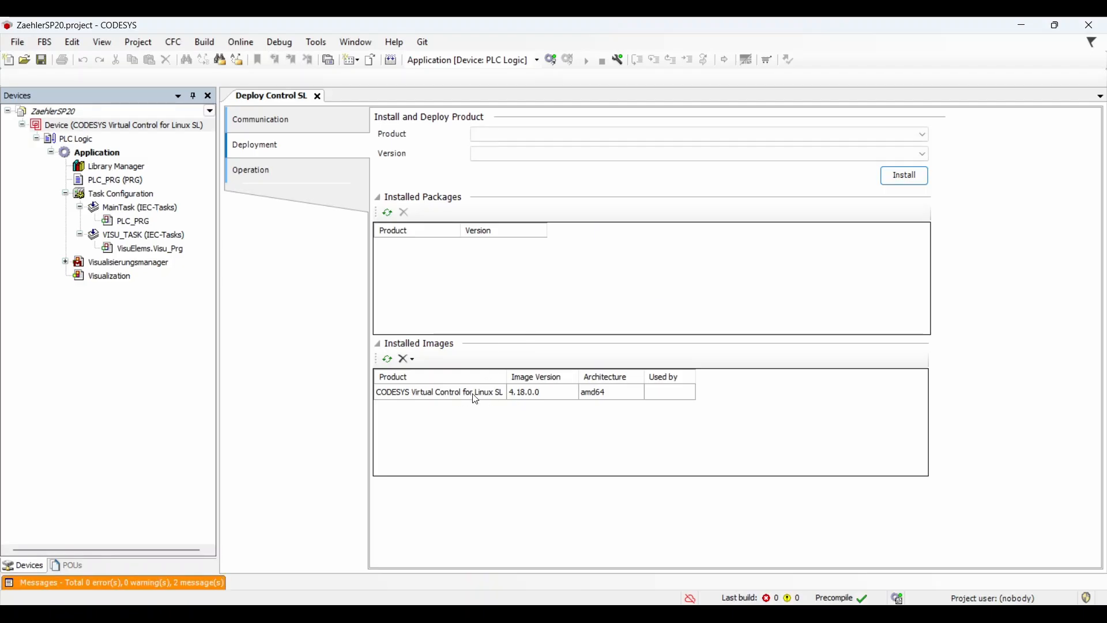
# Install the CODESYS Virtual Edge Gateway for Linux 4.18.0.0 image.
pyautogui.click(567, 135)
pyautogui.click(560, 156)
pyautogui.click(558, 167)
pyautogui.click(901, 176)
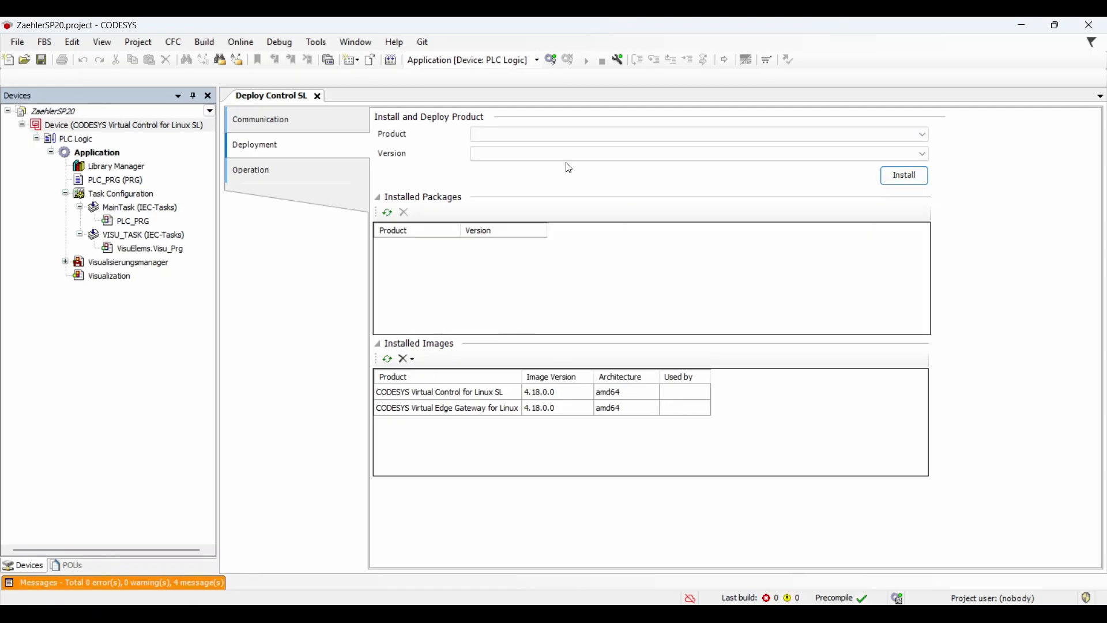
# Start installing CODESYS LicenseServer for Linux SL version 4.18.0.0 (all).
pyautogui.click(578, 137)
pyautogui.click(574, 166)
pyautogui.click(557, 155)
pyautogui.click(557, 166)
pyautogui.click(903, 176)
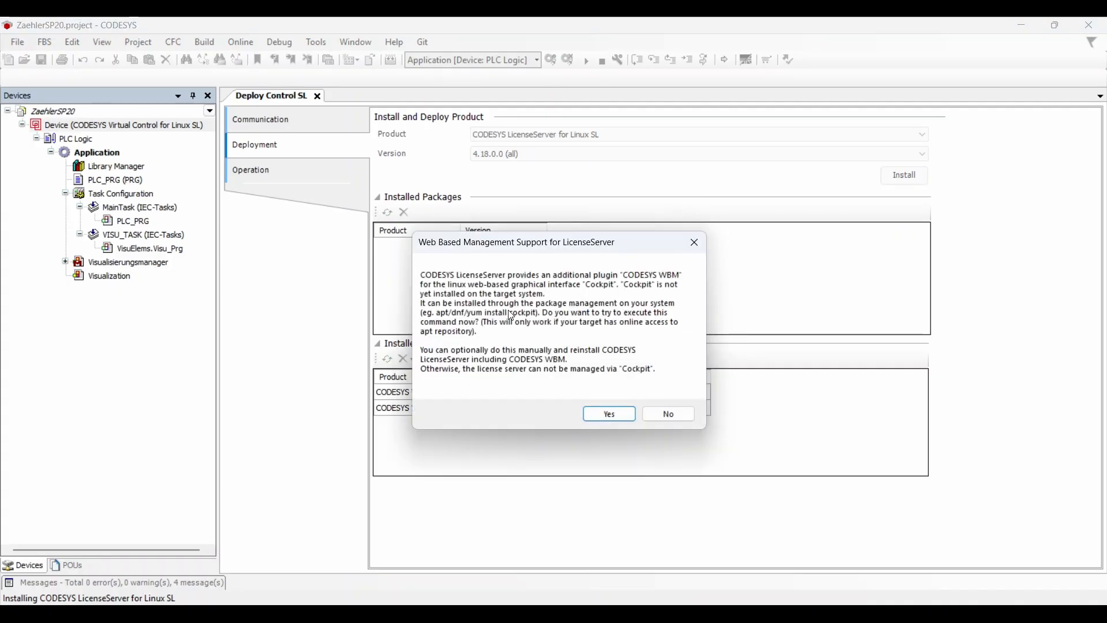
# Include web-based management support and select the installed LicenseServer 4.18.0.0 package.
pyautogui.click(607, 411)
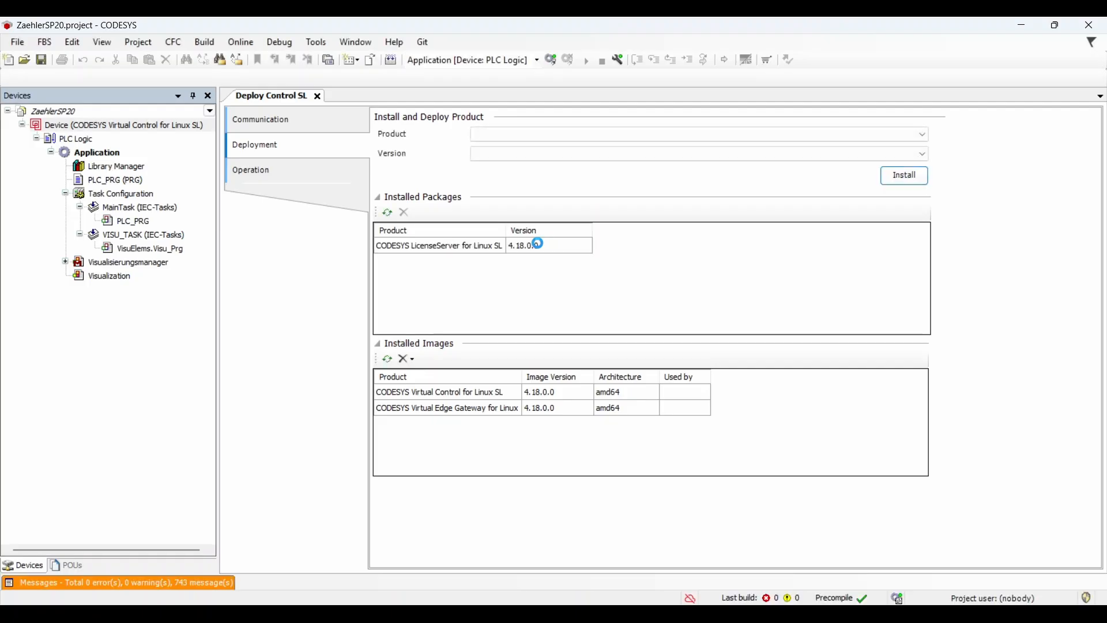
pyautogui.click(470, 247)
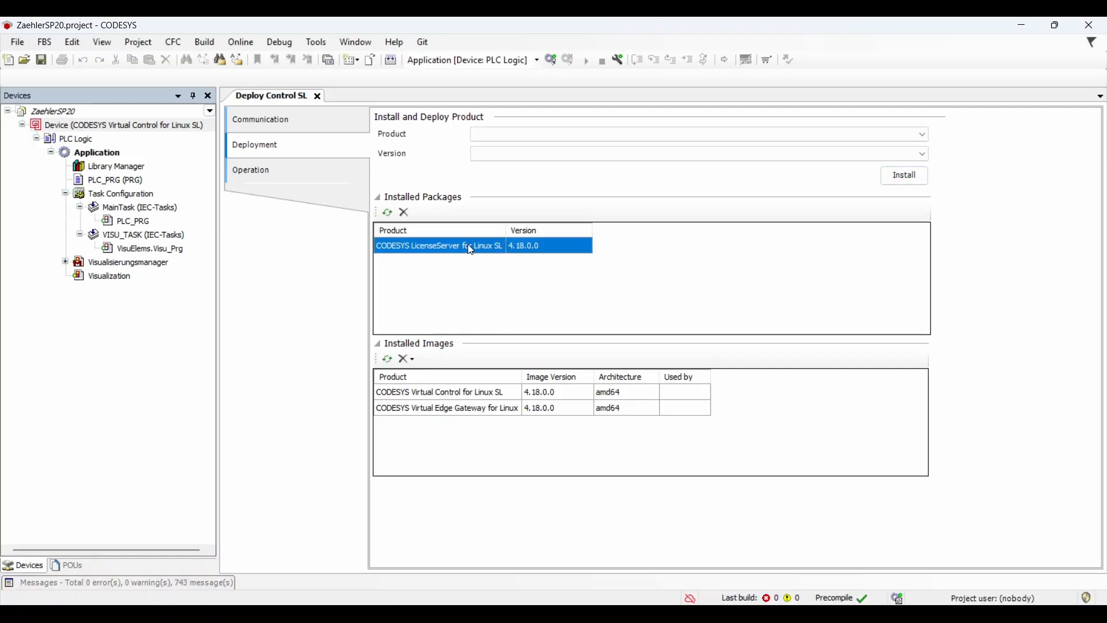
# On the Operation page, select the running LicenseServer service and open its WBM in Firefox.
pyautogui.click(299, 176)
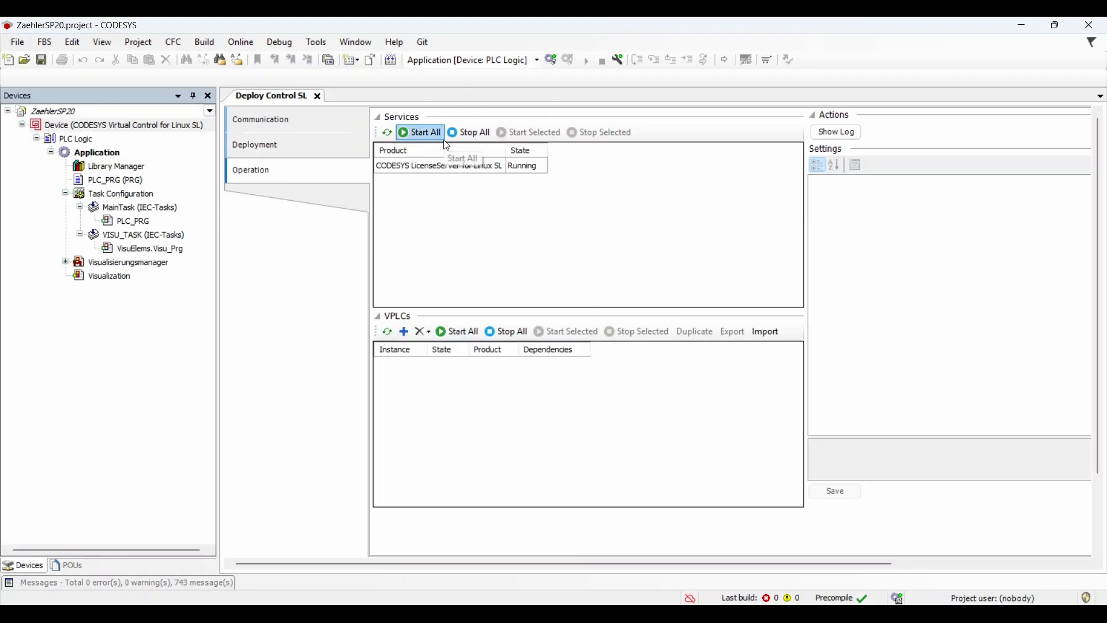
pyautogui.click(444, 166)
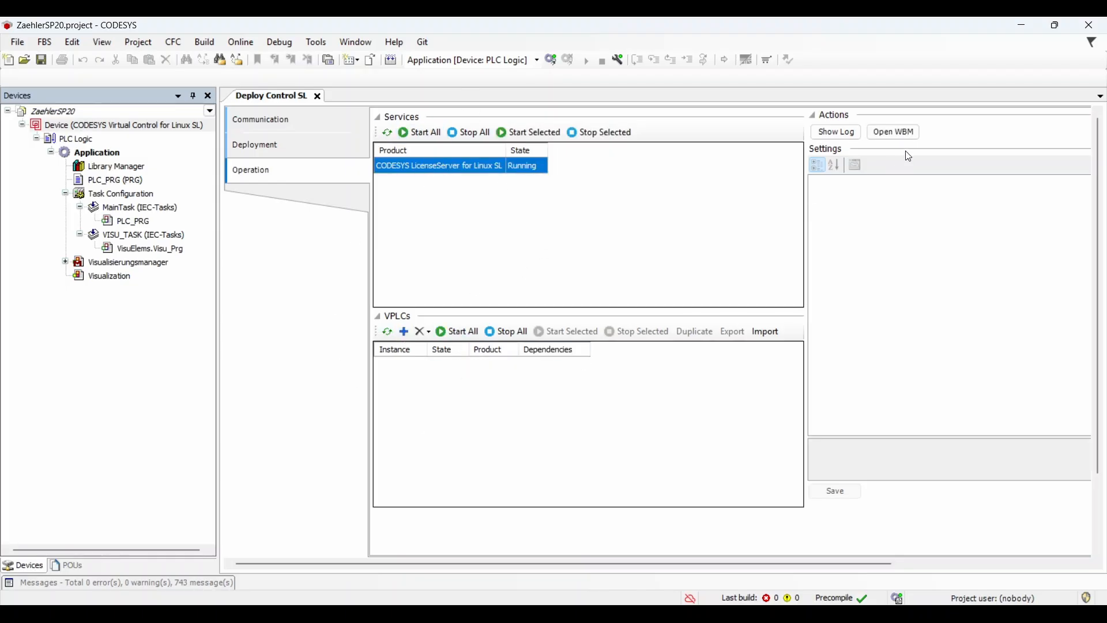
pyautogui.click(882, 136)
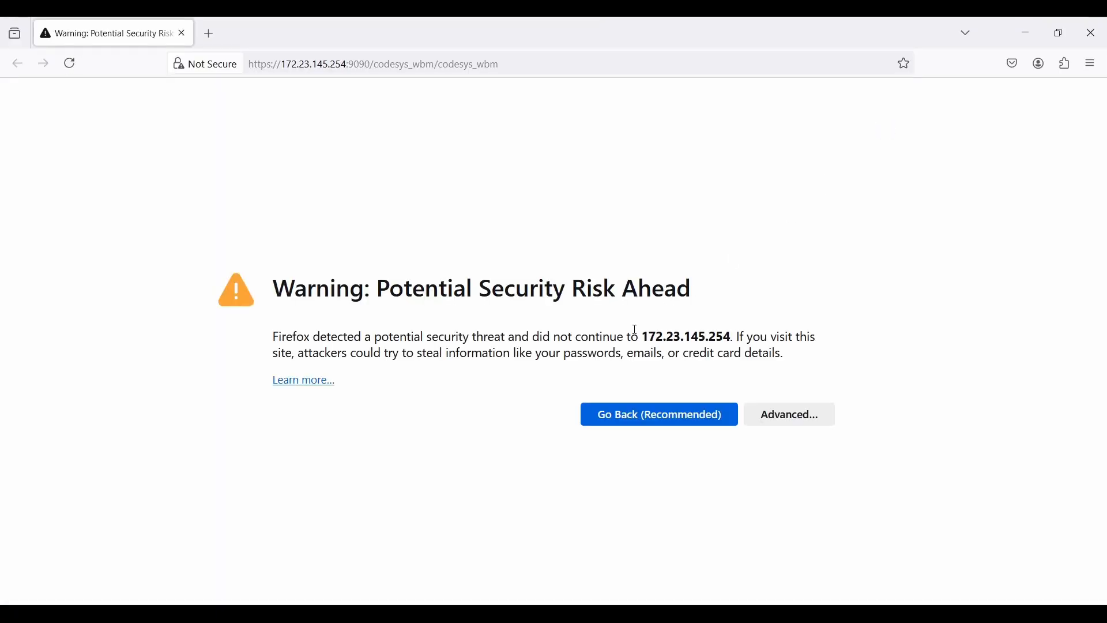
# Accept the certificate risk warning and log in to the web management page.
pyautogui.click(773, 418)
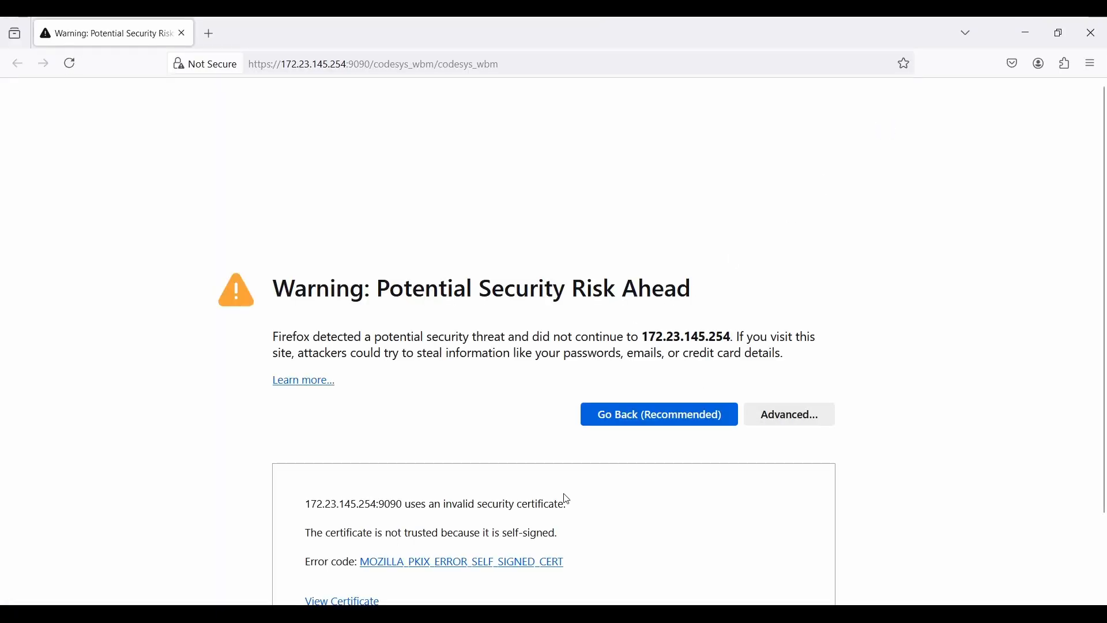
pyautogui.scroll(-2, 568, 499)
pyautogui.click(689, 557)
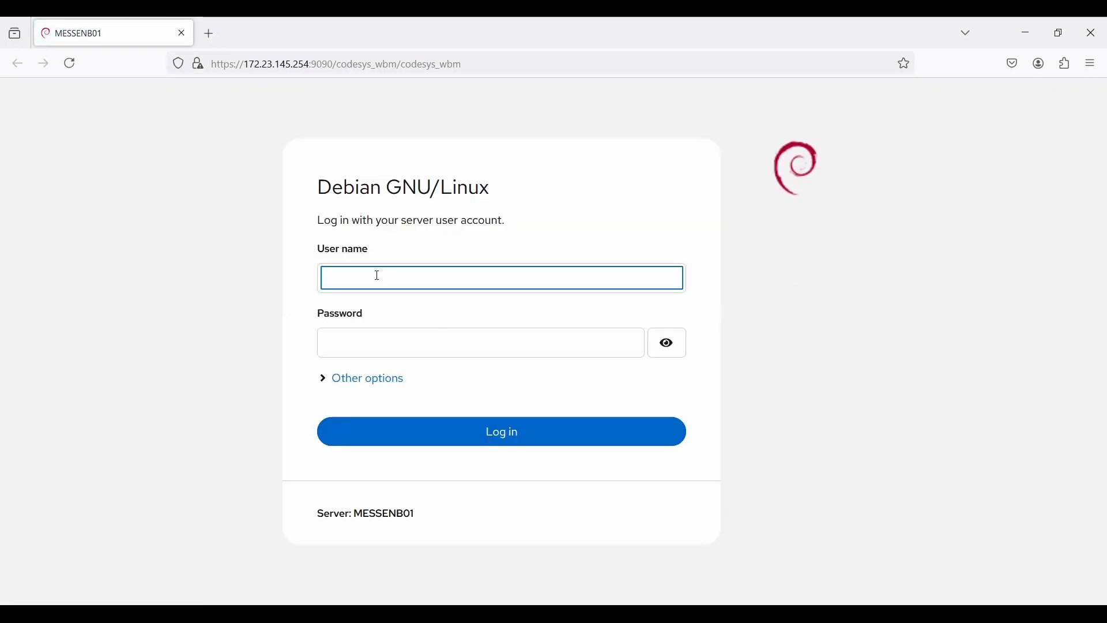
pyautogui.write('admi')
pyautogui.press('Tab')
pyautogui.write('••')
pyautogui.press('Return')
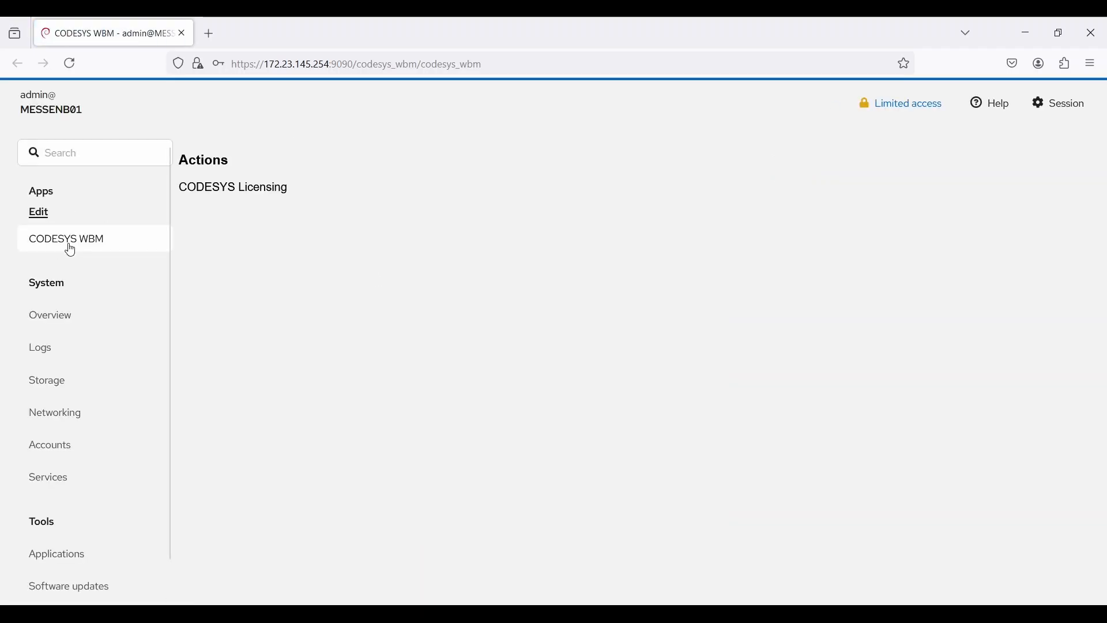
# On CODESYS Licensing, copy the CodeMeter container serial number into the Serialnumber field.
pyautogui.click(245, 192)
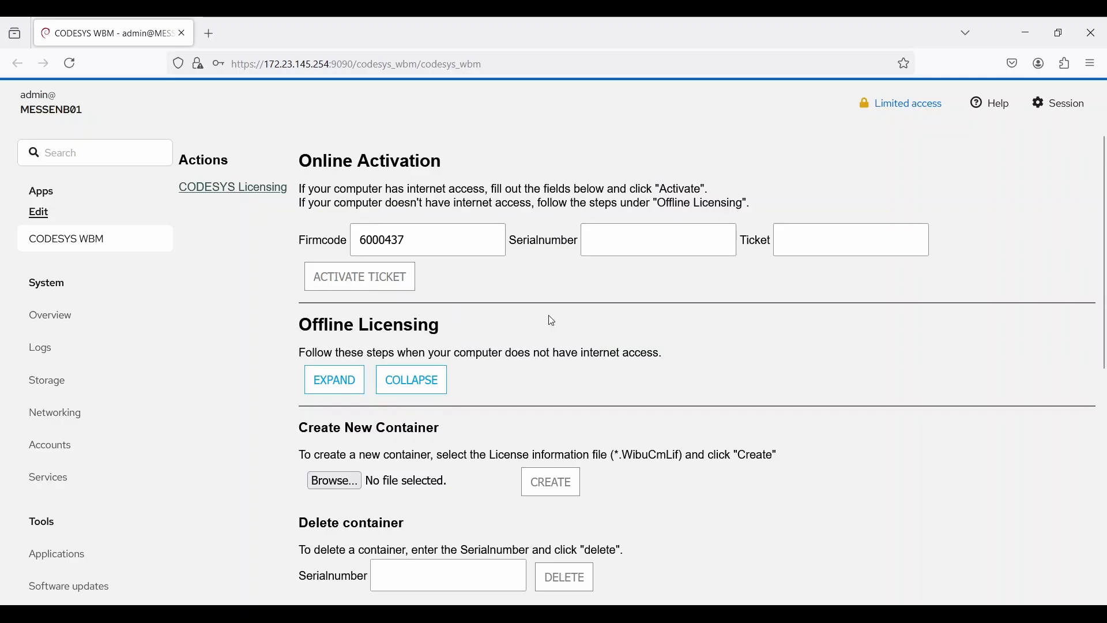
pyautogui.click(653, 229)
pyautogui.scroll(-6, 682, 242)
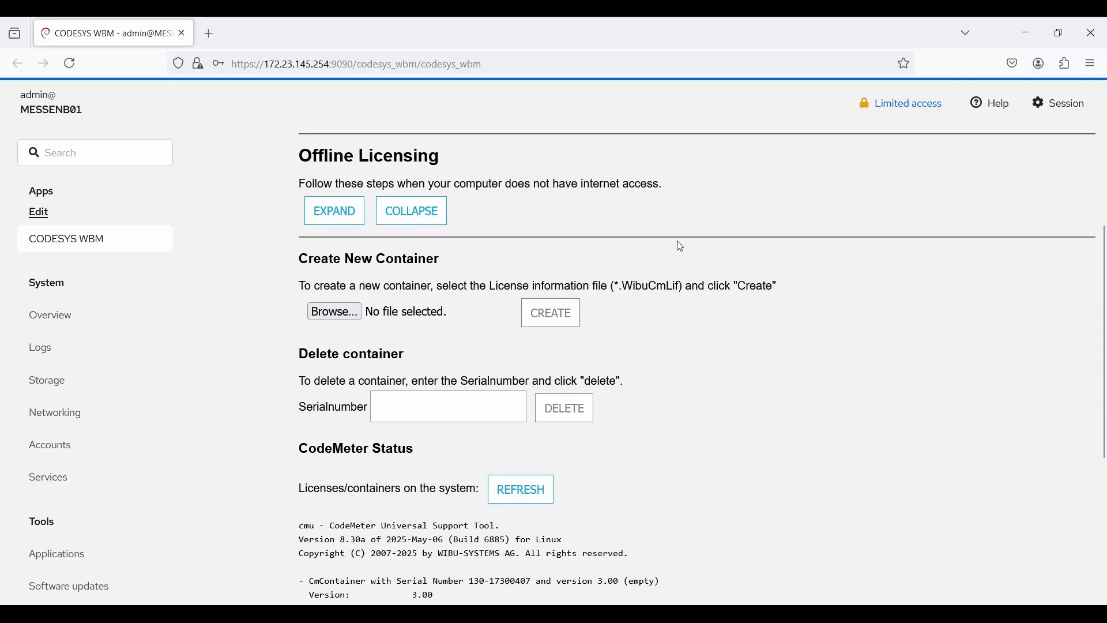
pyautogui.scroll(-1, 529, 505)
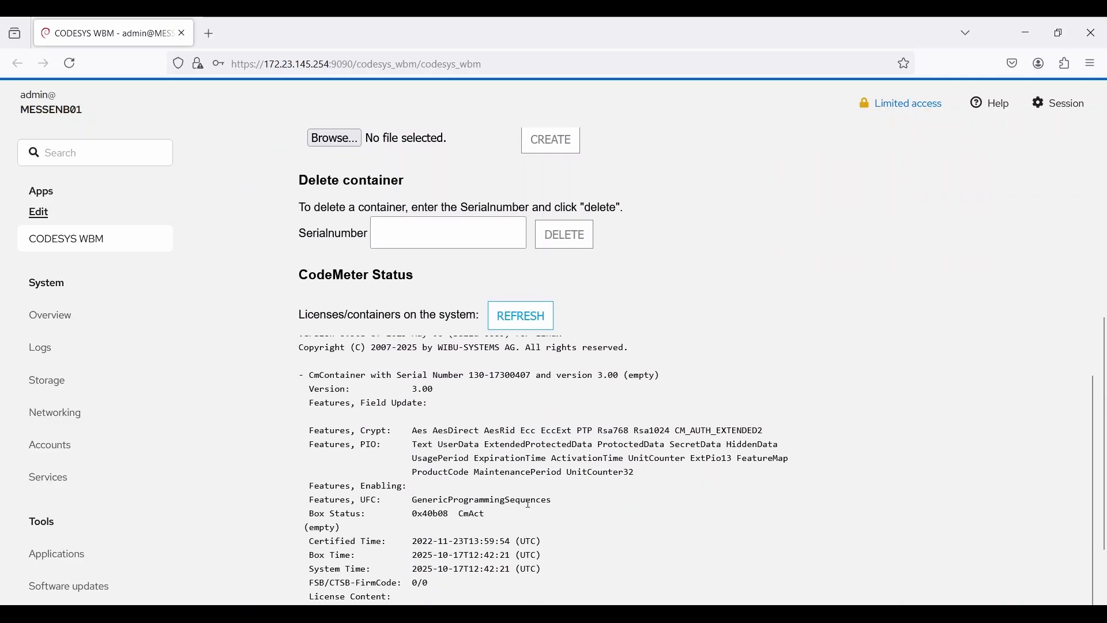
pyautogui.moveTo(470, 376); pyautogui.dragTo(532, 376)
pyautogui.hotkey('ctrl', 'c')
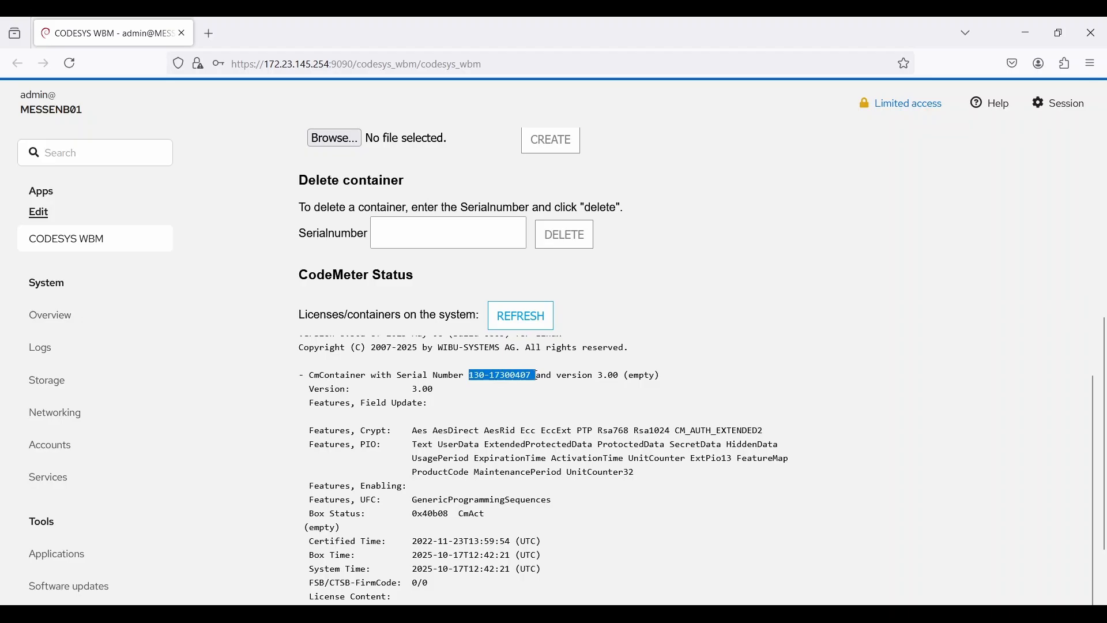
pyautogui.scroll(1, 548, 348)
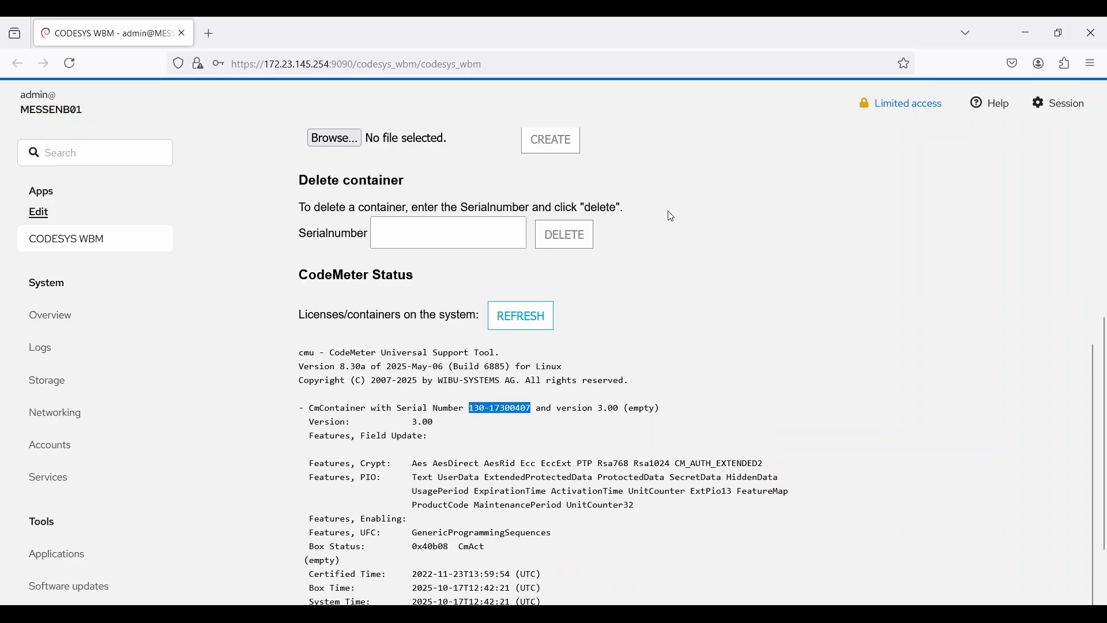
pyautogui.scroll(6, 726, 151)
pyautogui.click(634, 241)
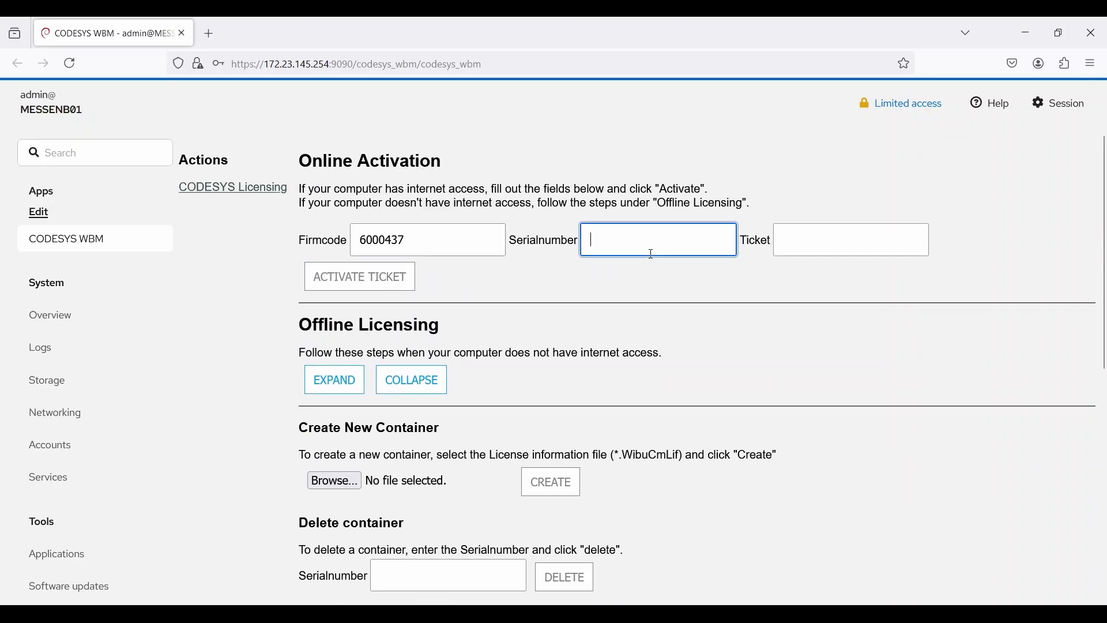
pyautogui.hotkey('ctrl', 'v')
# Fill in the license ticket field, then return to CODESYS's Deploy Control SL operation page.
pyautogui.click(824, 241)
pyautogui.write('ENTER')
pyautogui.press('BackSpace')
pyautogui.press('BackSpace')
pyautogui.press('BackSpace')
pyautogui.press('BackSpace')
pyautogui.write('NTER TICKET')
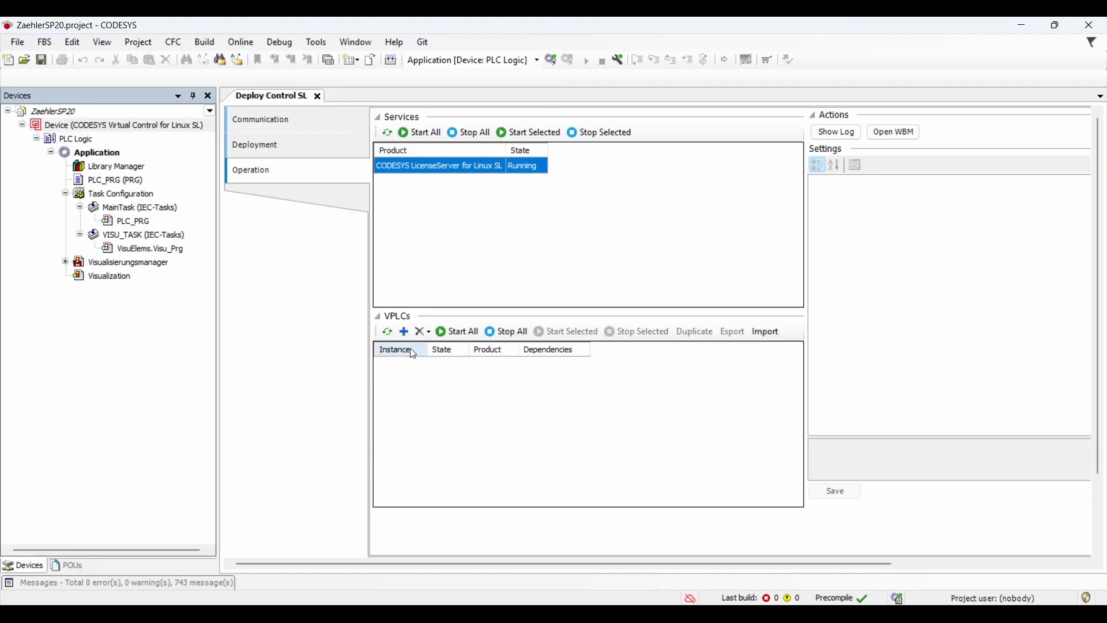
pyautogui.click(405, 332)
# Name the new instance vEdge and add a second Virtual Control runtime instance named vPLC1.
pyautogui.write('vEdge')
pyautogui.press('Return')
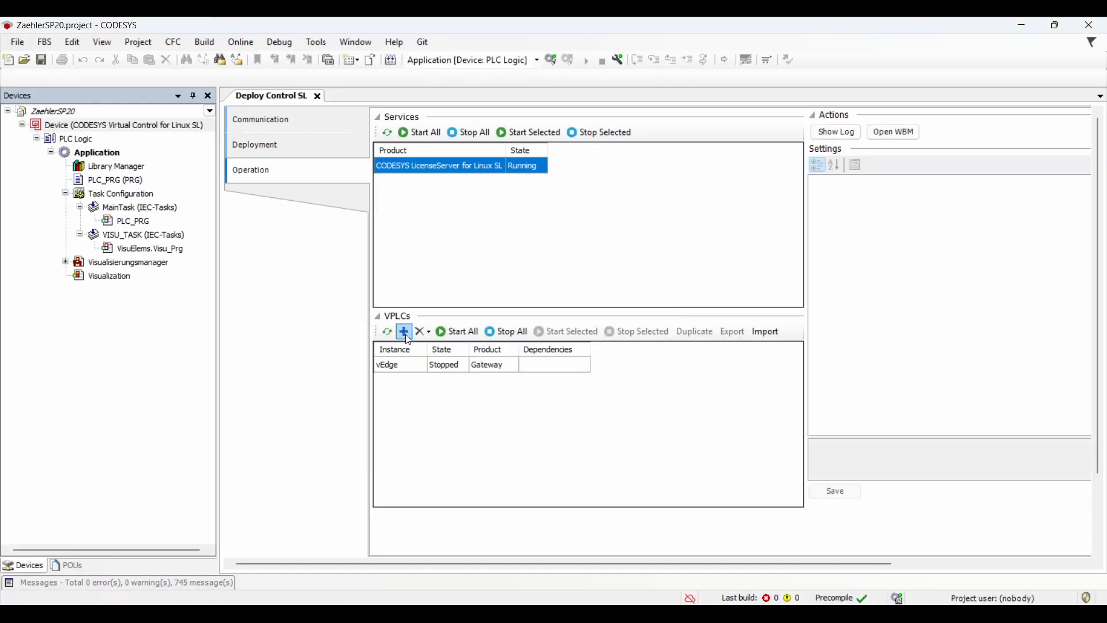
pyautogui.click(408, 337)
pyautogui.click(452, 303)
pyautogui.click(452, 289)
pyautogui.click(434, 231)
pyautogui.write('vPLC1')
pyautogui.press('Return')
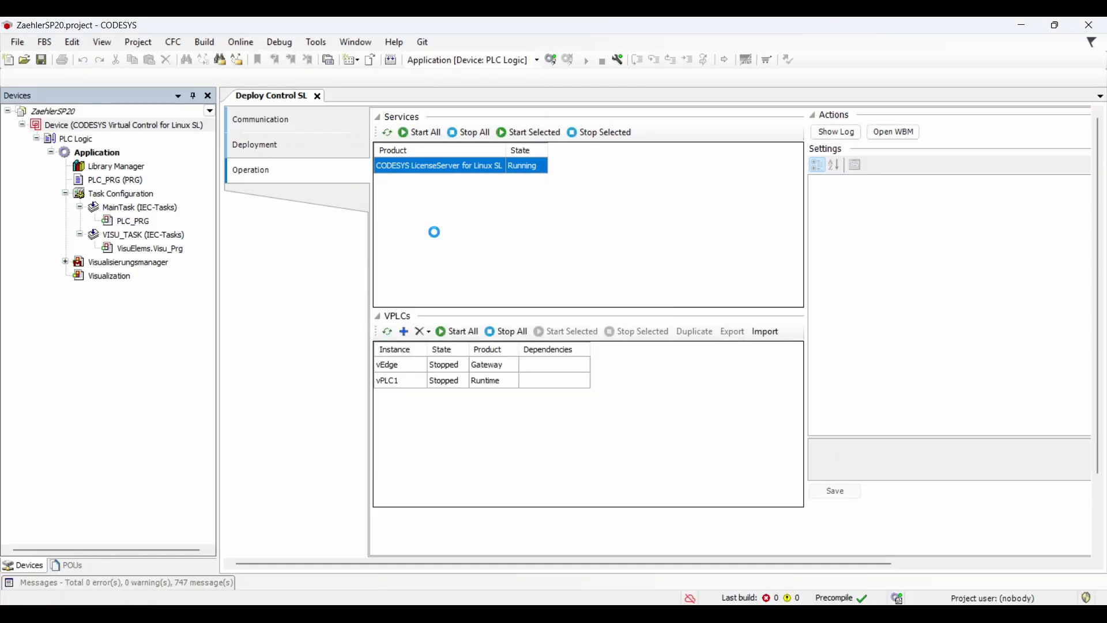
# Set vEdge's Autostart to Yes and save its settings.
pyautogui.click(467, 364)
pyautogui.moveTo(222, 351); pyautogui.dragTo(142, 350)
pyautogui.click(917, 192)
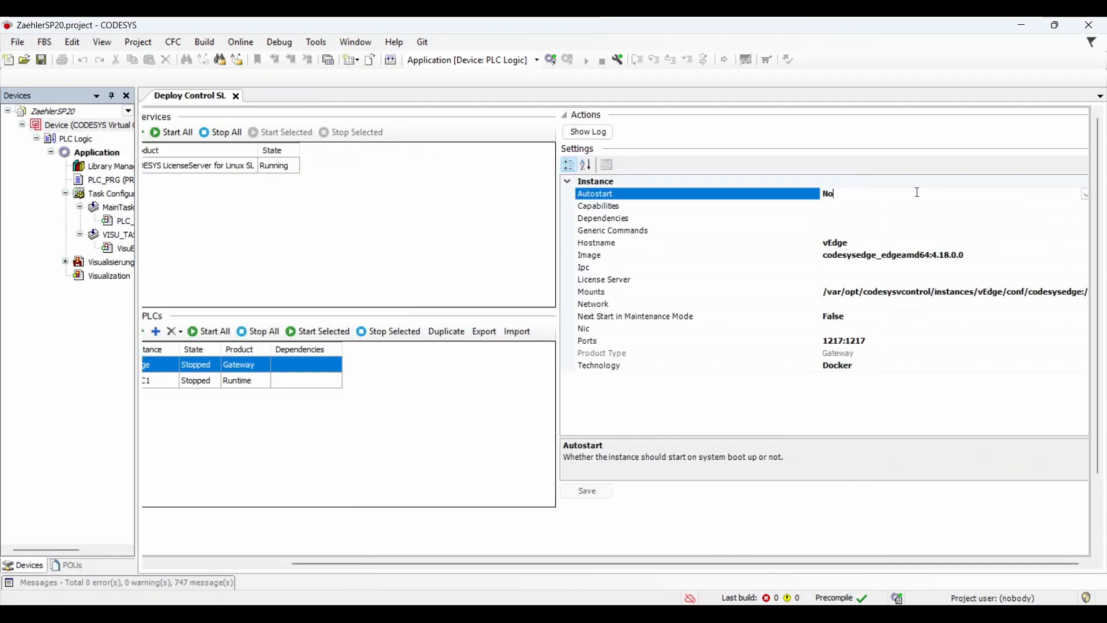
pyautogui.click(1086, 195)
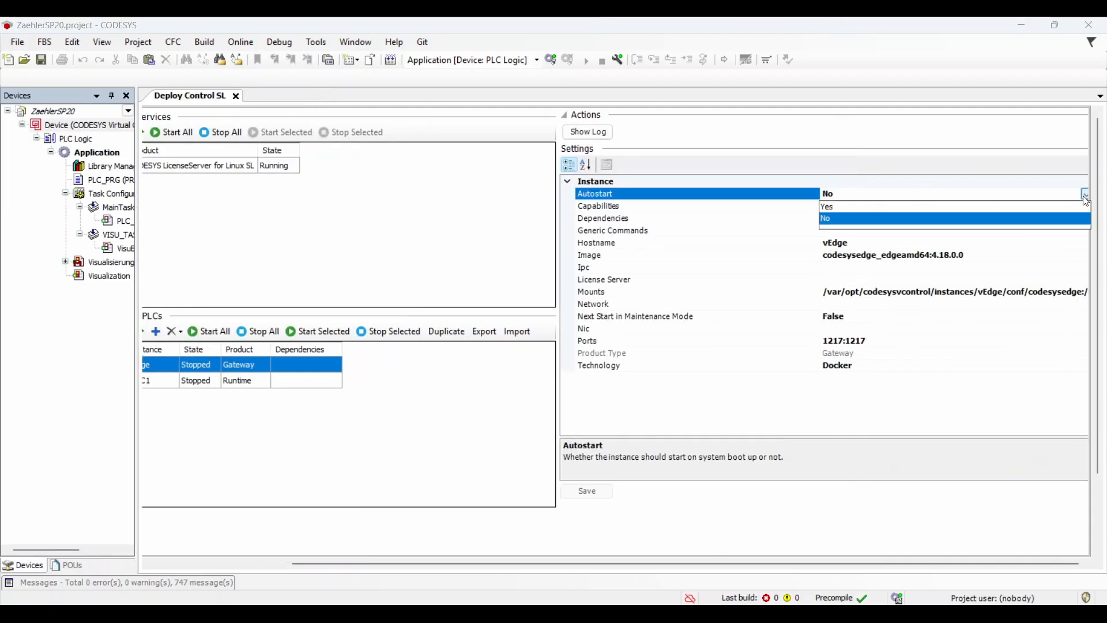
pyautogui.click(965, 206)
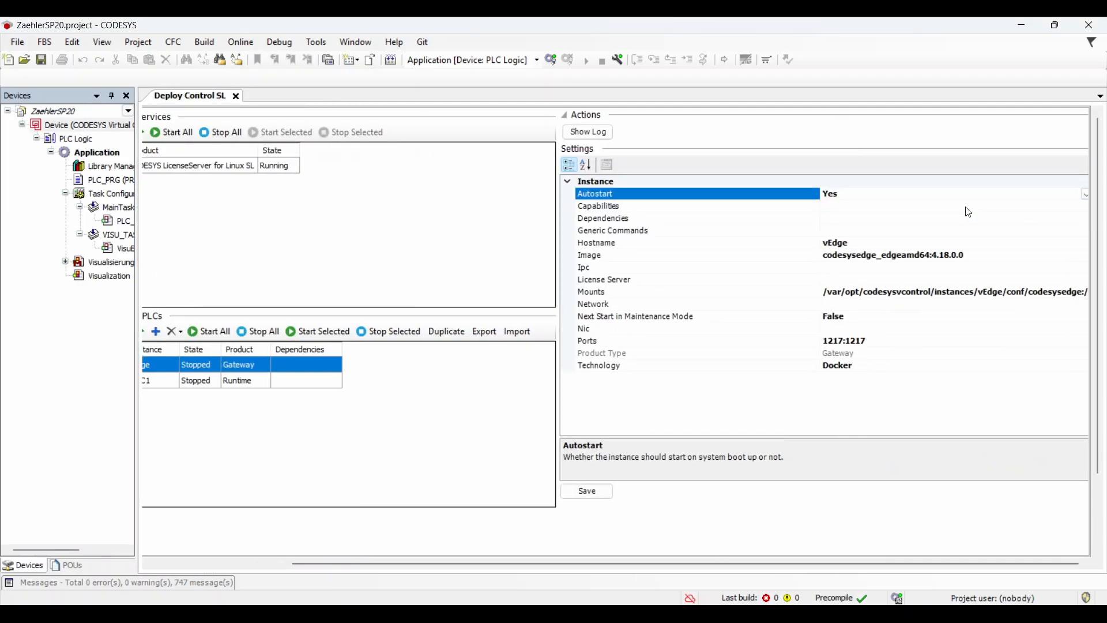
pyautogui.click(592, 496)
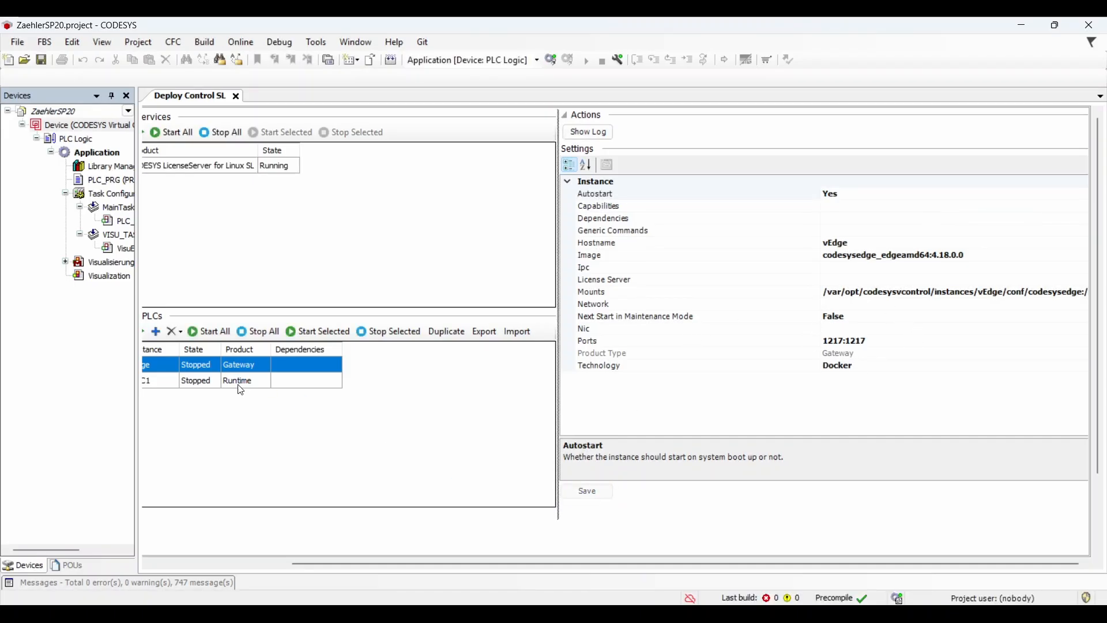
# Set vPLC1's Autostart to Yes and enter vEdge as its dependency.
pyautogui.click(242, 383)
pyautogui.click(1084, 195)
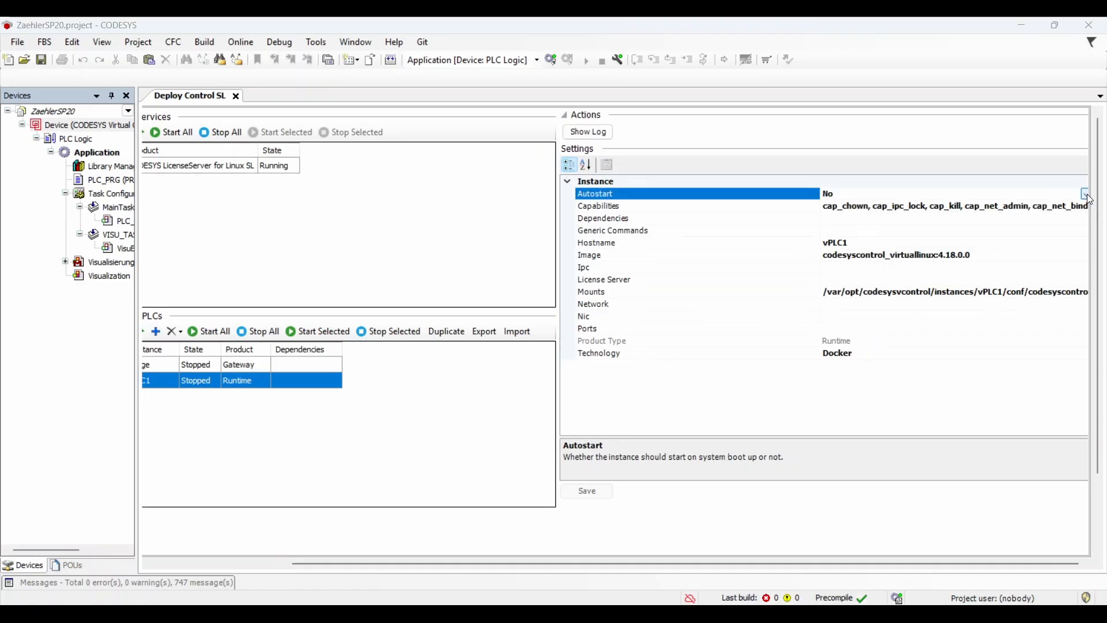
pyautogui.click(1086, 195)
pyautogui.click(912, 206)
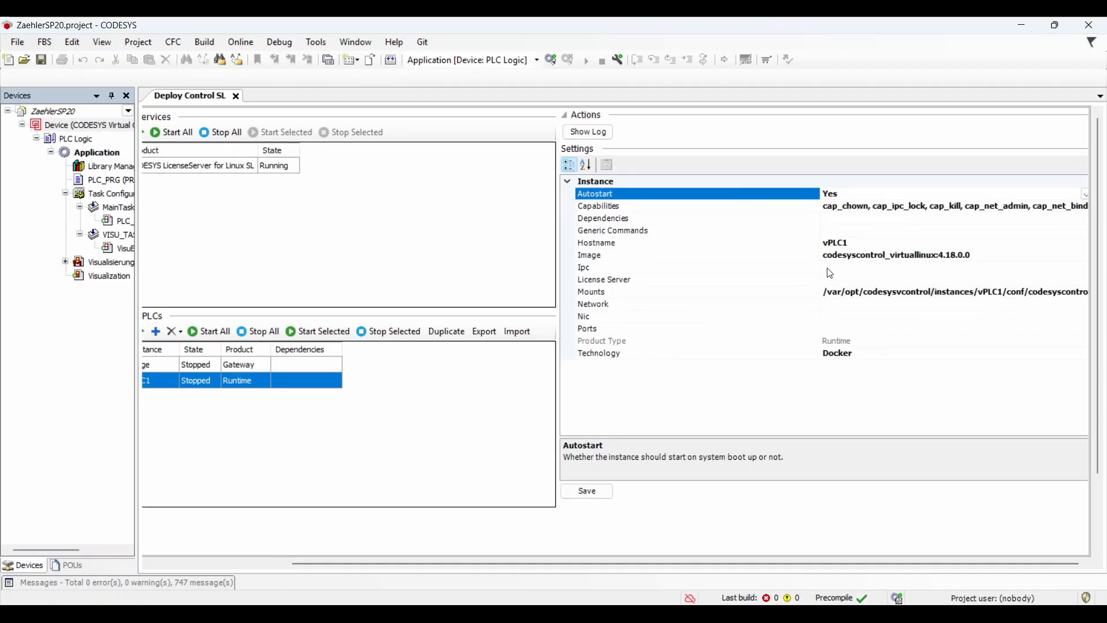
pyautogui.click(835, 220)
pyautogui.write('vEdge')
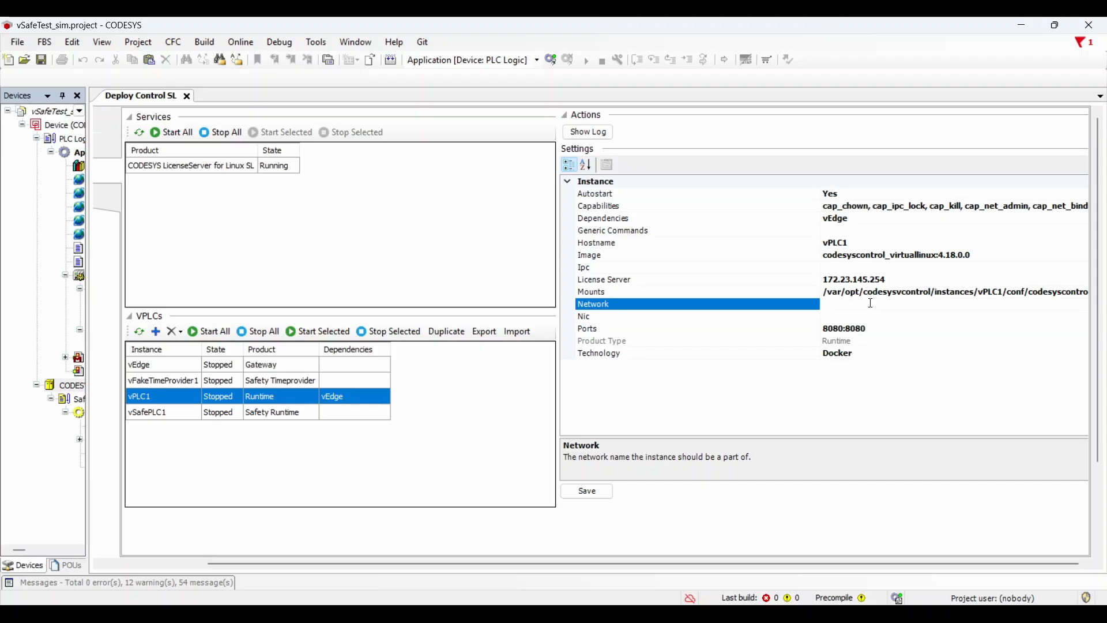
# Finish vPLC1's settings with port mapping 8080:8080 and save them.
pyautogui.click(866, 317)
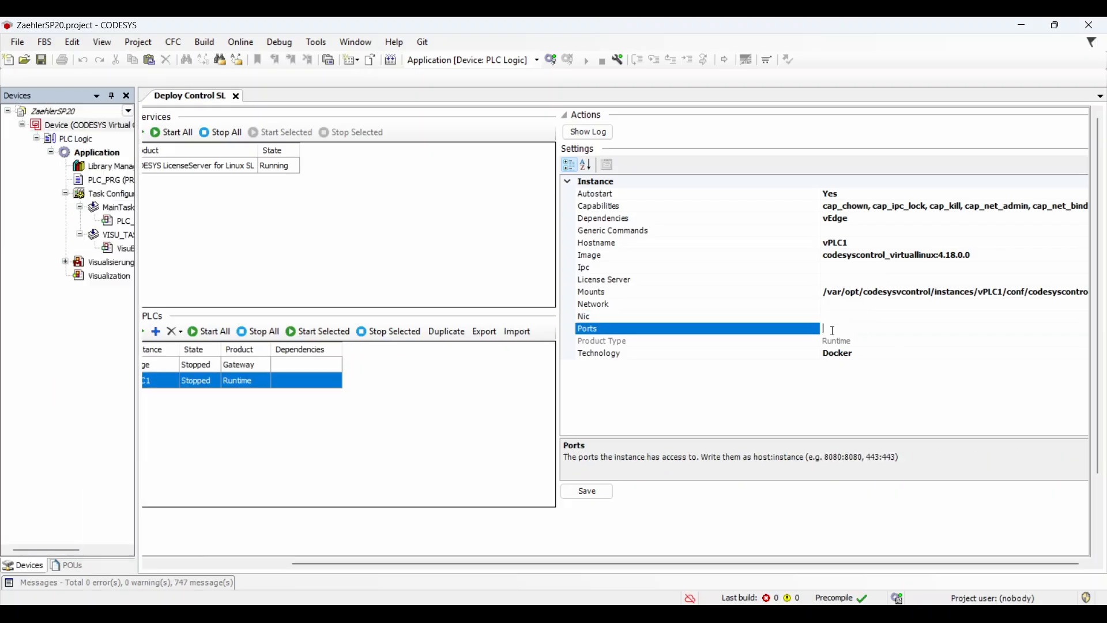
pyautogui.write('8080:8080')
pyautogui.click(587, 491)
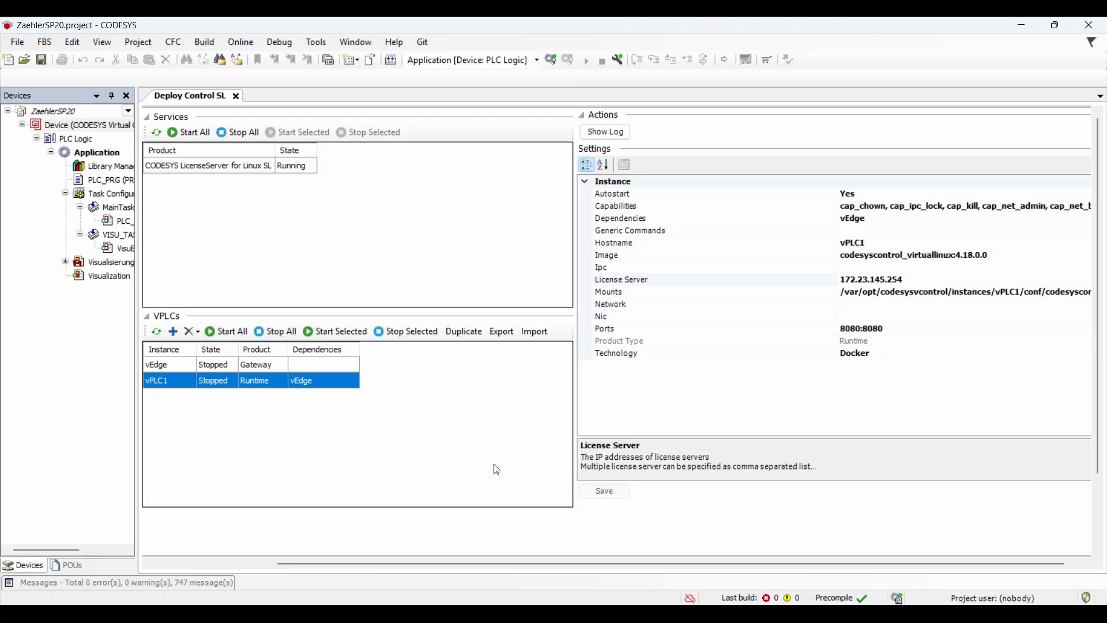
# Duplicate vPLC1 as vPLC2 and change its port mapping to 8081:8080.
pyautogui.click(217, 380)
pyautogui.click(464, 332)
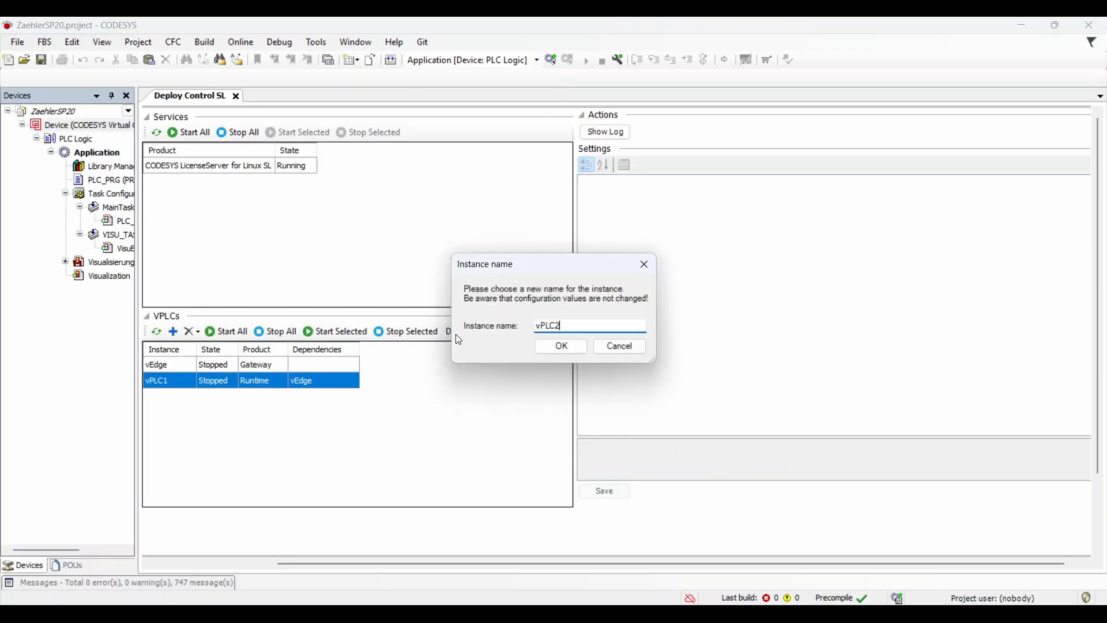
pyautogui.click(561, 345)
pyautogui.click(230, 395)
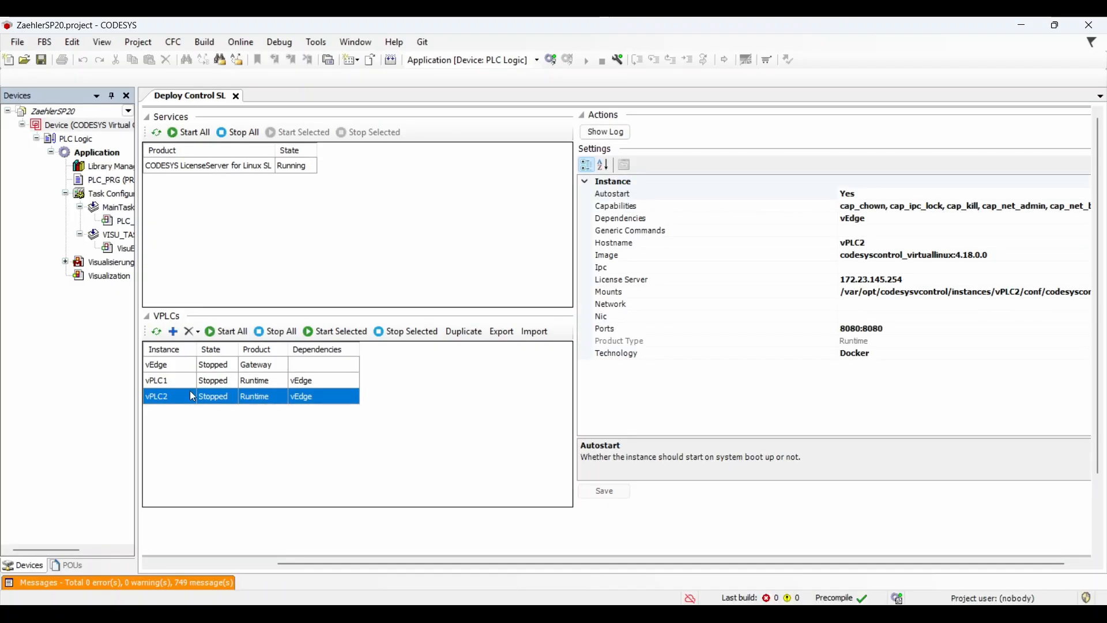
pyautogui.click(857, 329)
pyautogui.press('BackSpace')
pyautogui.write('1')
pyautogui.click(594, 491)
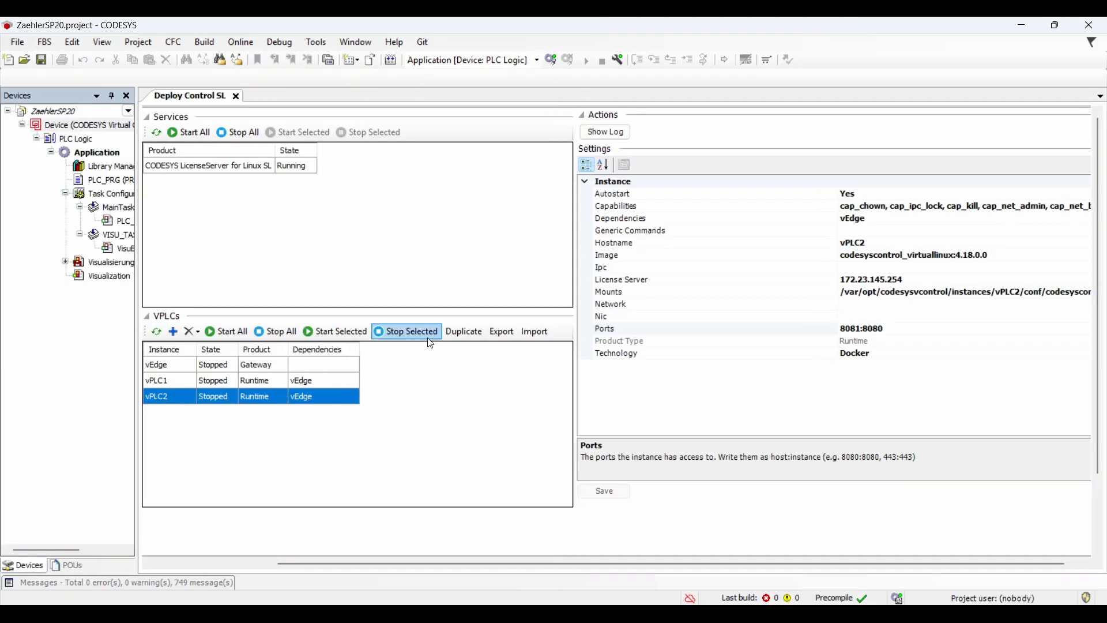
# Export vPLC2 as an archive to Downloads and inspect its VirtualInstance.cfg.
pyautogui.click(499, 330)
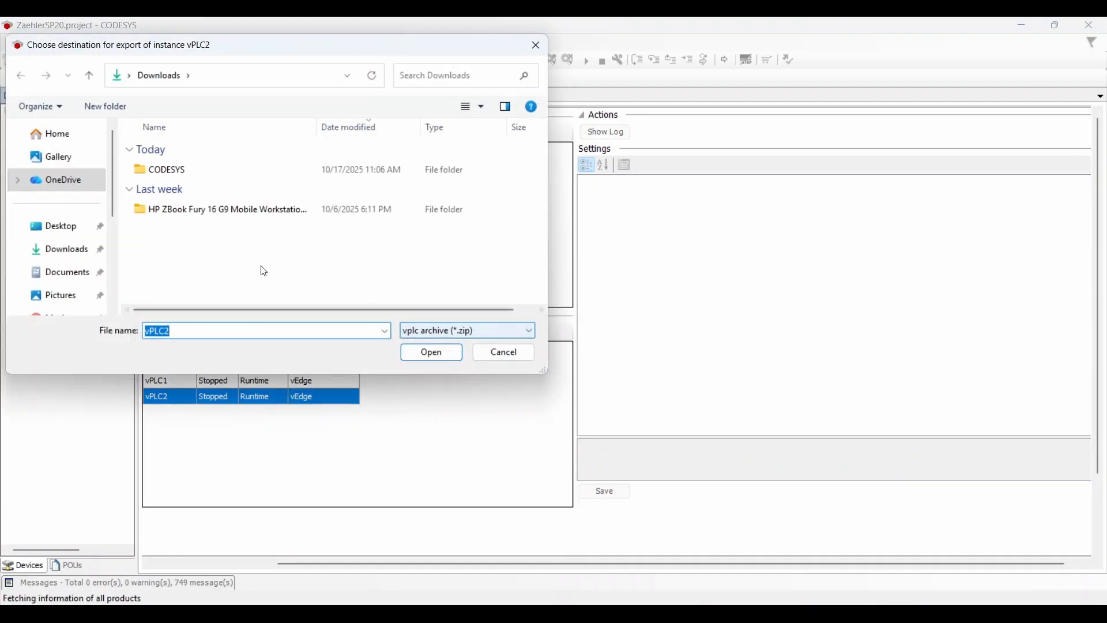
pyautogui.press('Return')
pyautogui.doubleClick(342, 250)
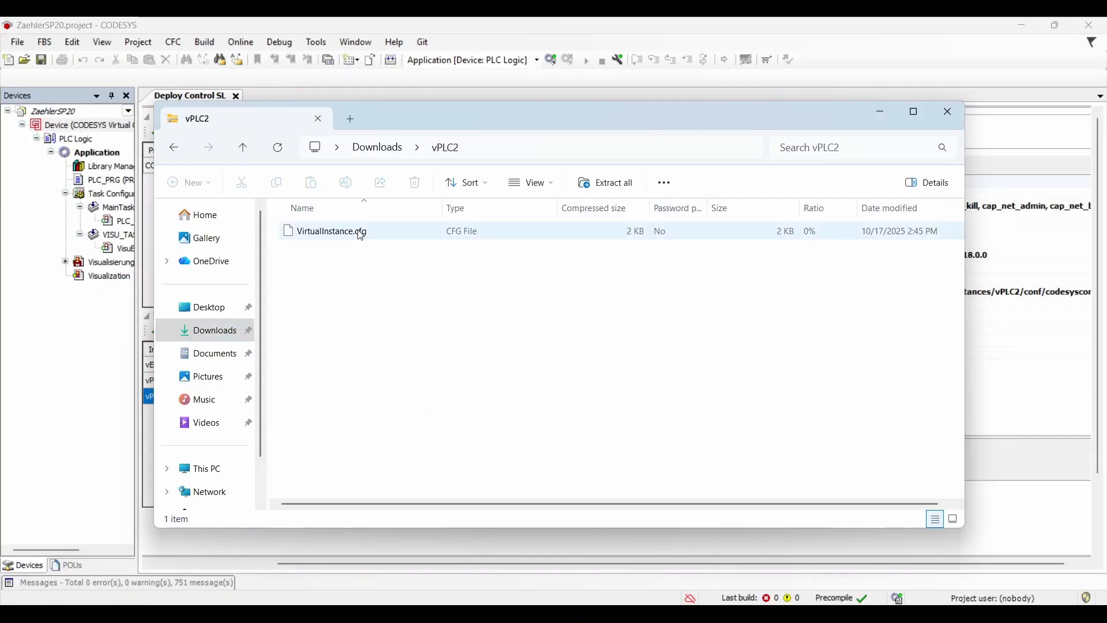
pyautogui.doubleClick(361, 235)
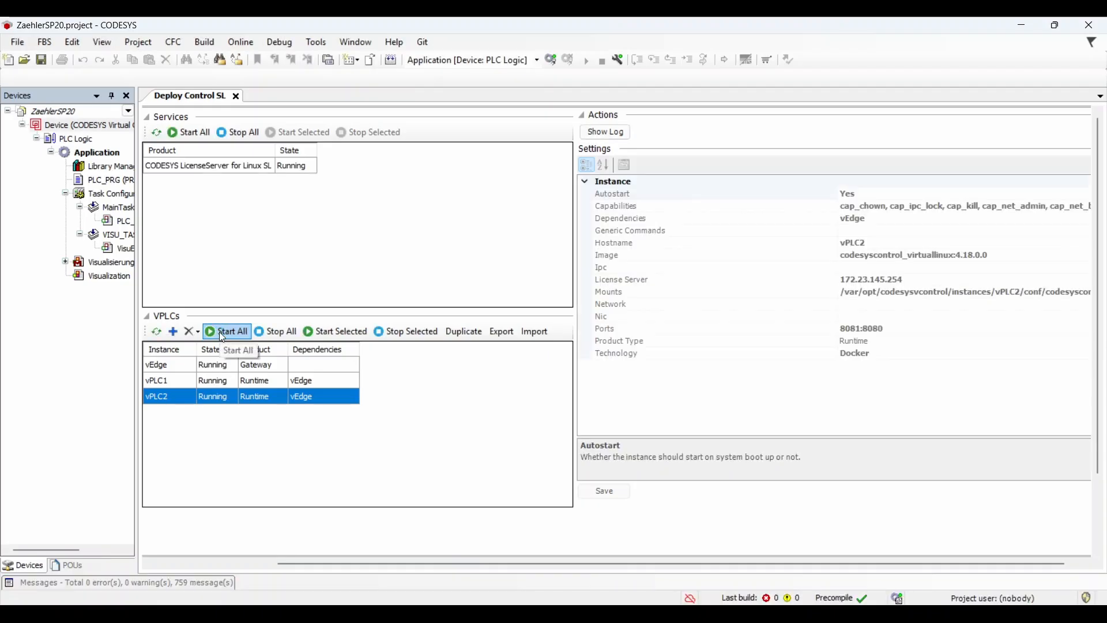
# Add a WSL2 gateway at 172.23.145.254 in Communication Settings and select it.
pyautogui.click(199, 366)
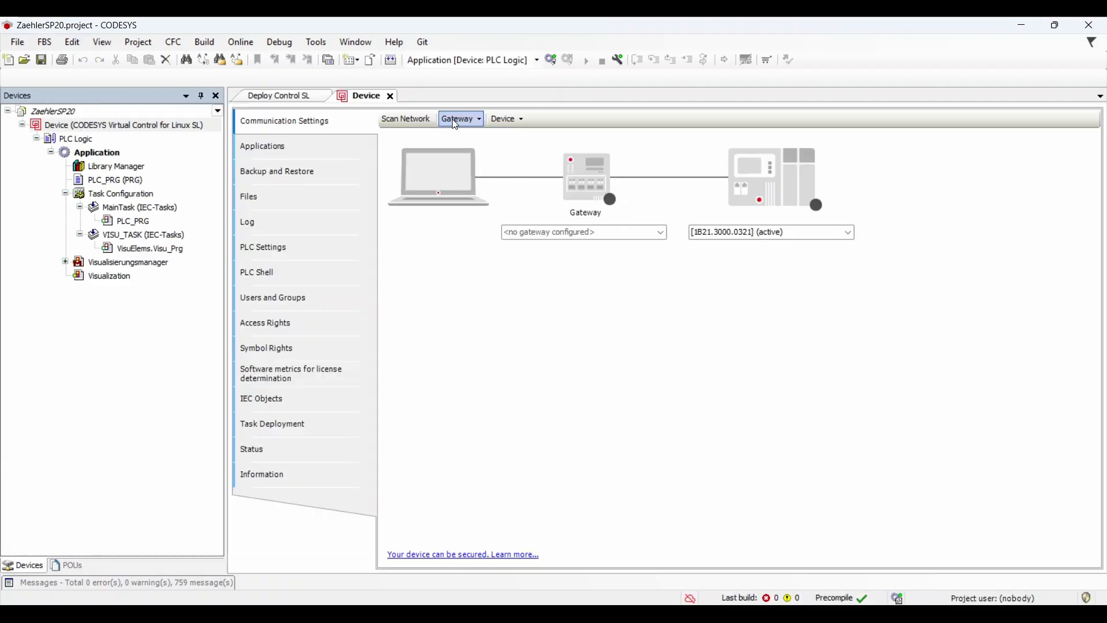
pyautogui.click(461, 119)
pyautogui.click(483, 151)
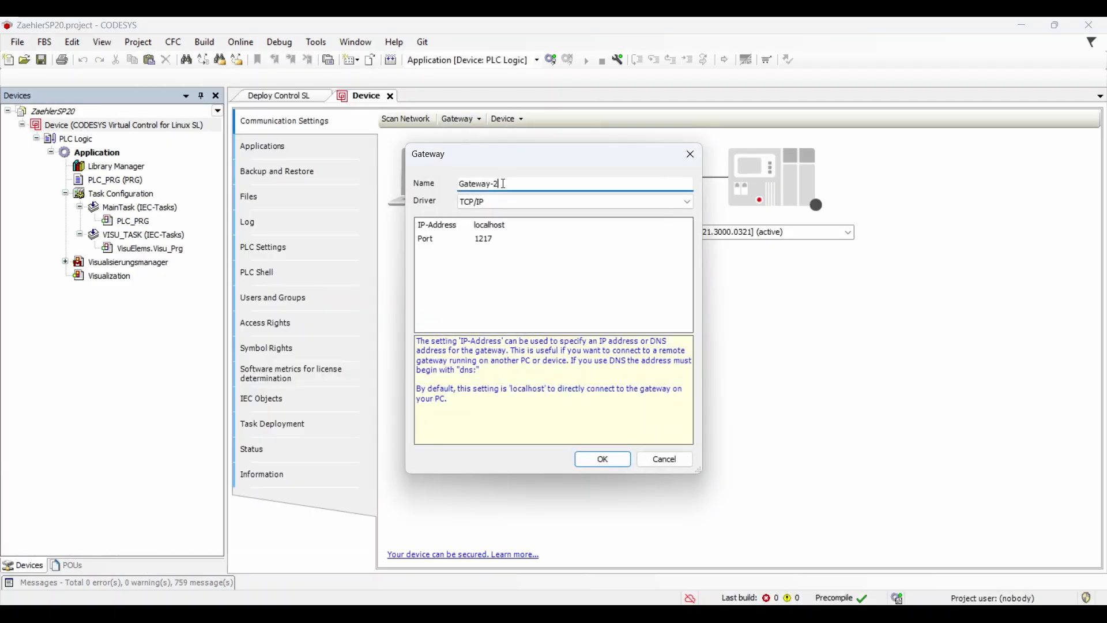
pyautogui.click(482, 226)
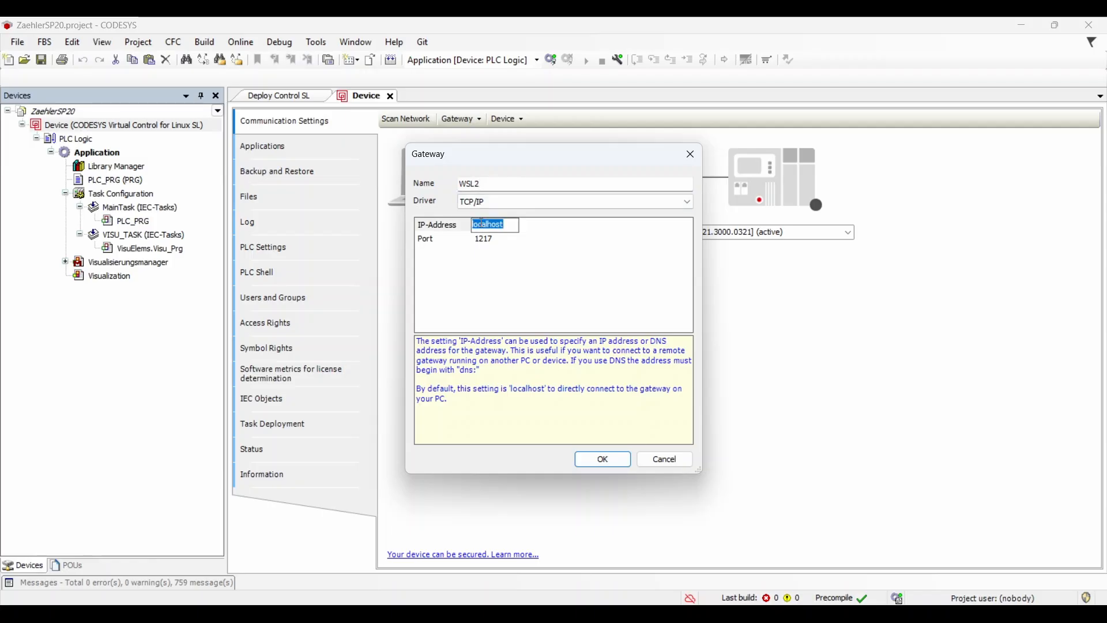
pyautogui.press('Return')
pyautogui.click(602, 459)
pyautogui.click(634, 233)
pyautogui.click(620, 258)
# Scan the network, connect to vPLC1, and create device user admin with a password.
pyautogui.click(406, 119)
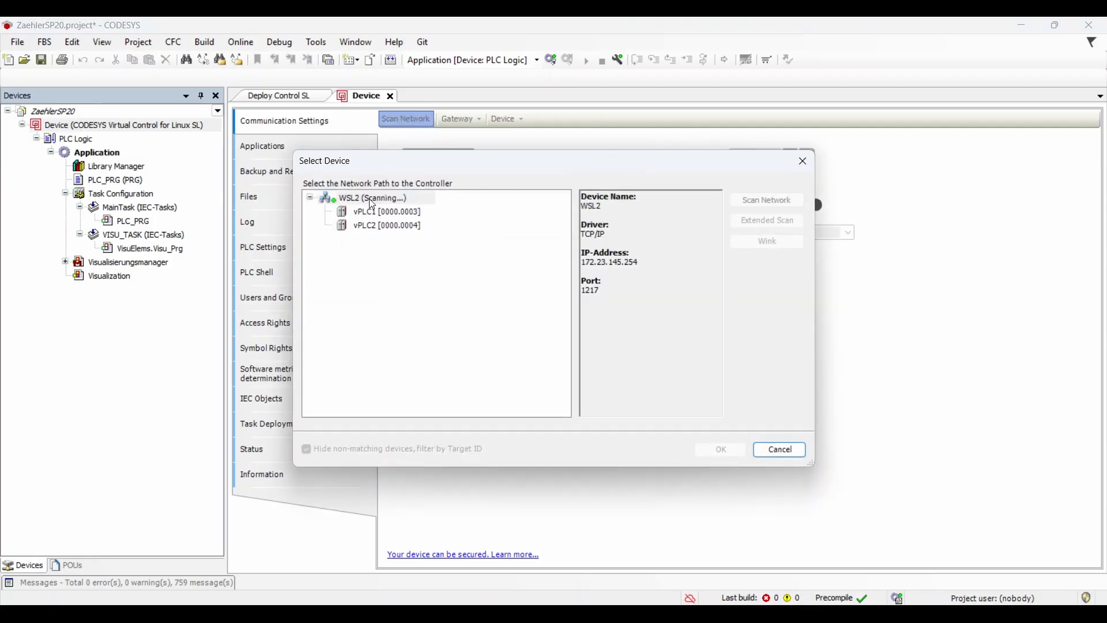
pyautogui.click(381, 211)
pyautogui.click(721, 449)
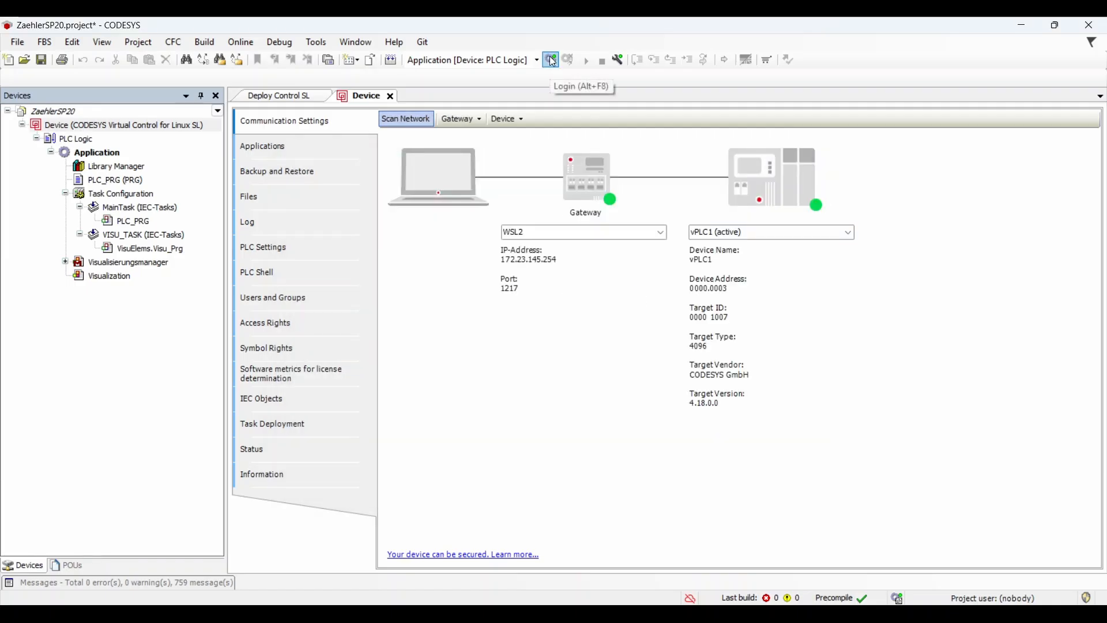
pyautogui.press('Return')
pyautogui.write('admin')
pyautogui.press('Tab')
pyautogui.press('Tab')
pyautogui.write('••••••••')
pyautogui.press('Tab')
pyautogui.write('••••••••')
pyautogui.press('Return')
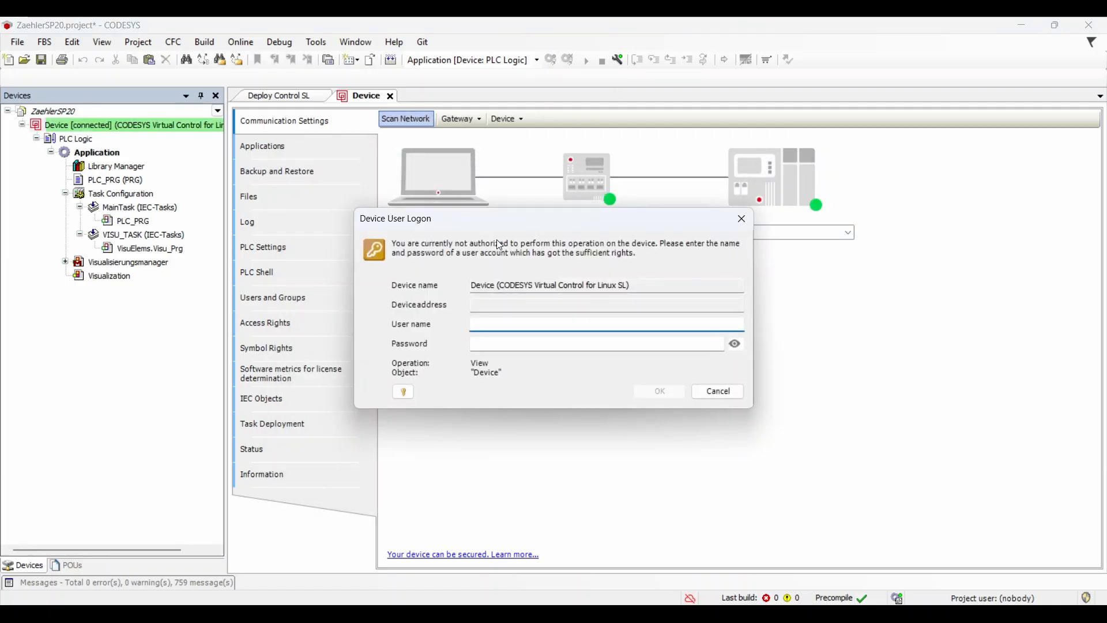
# Log in as admin, download the application to vPLC1, and start it running.
pyautogui.press('Tab')
pyautogui.write('••••••••')
pyautogui.press('Return')
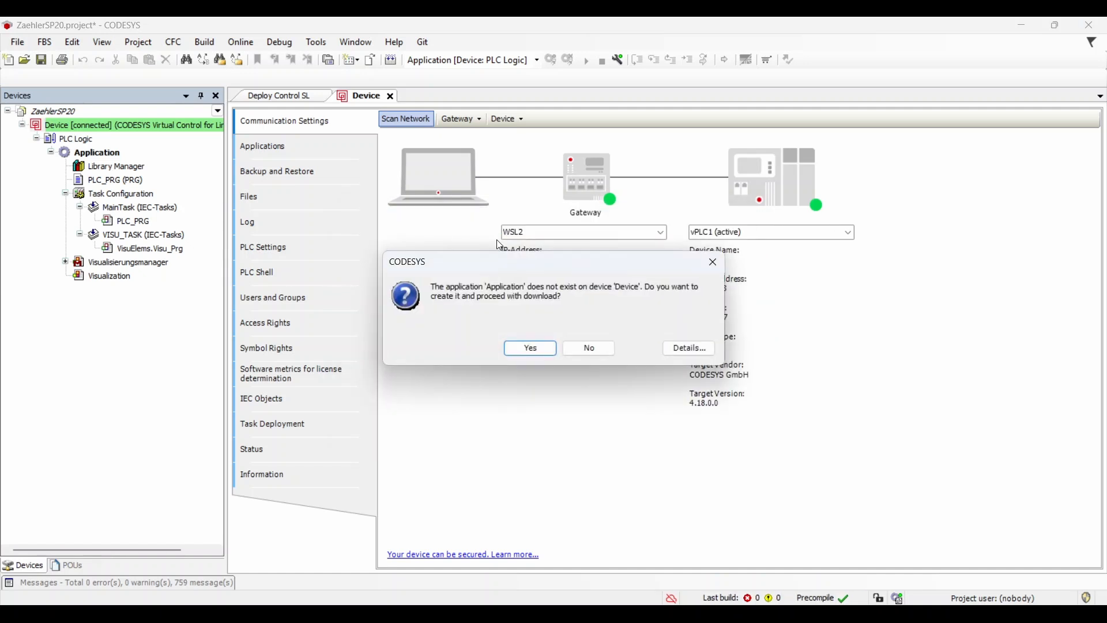
pyautogui.press('Return')
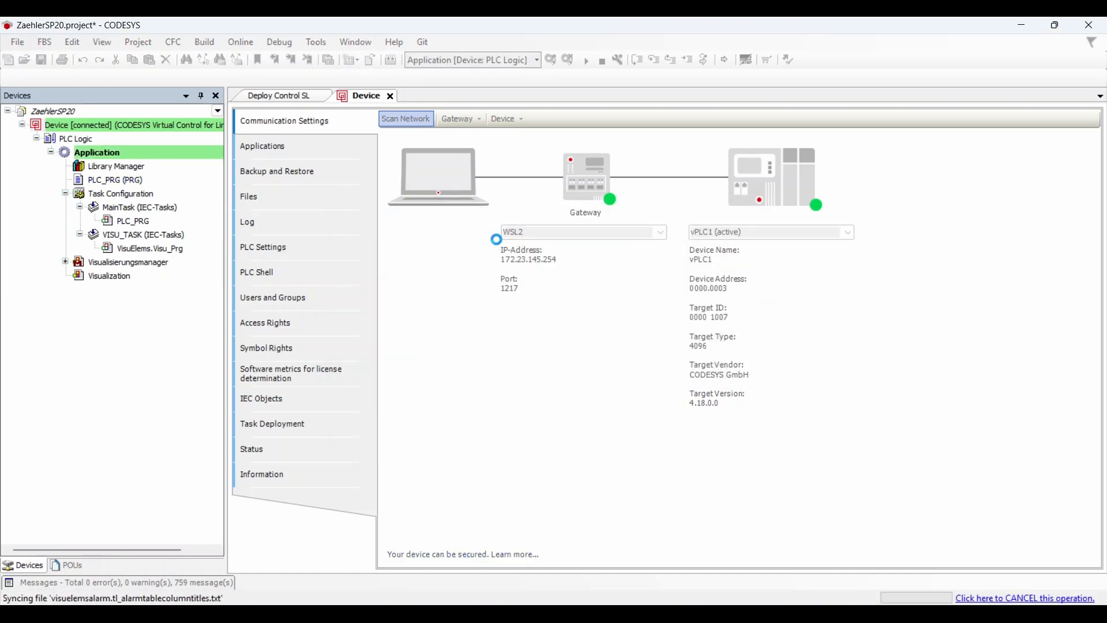
pyautogui.click(588, 65)
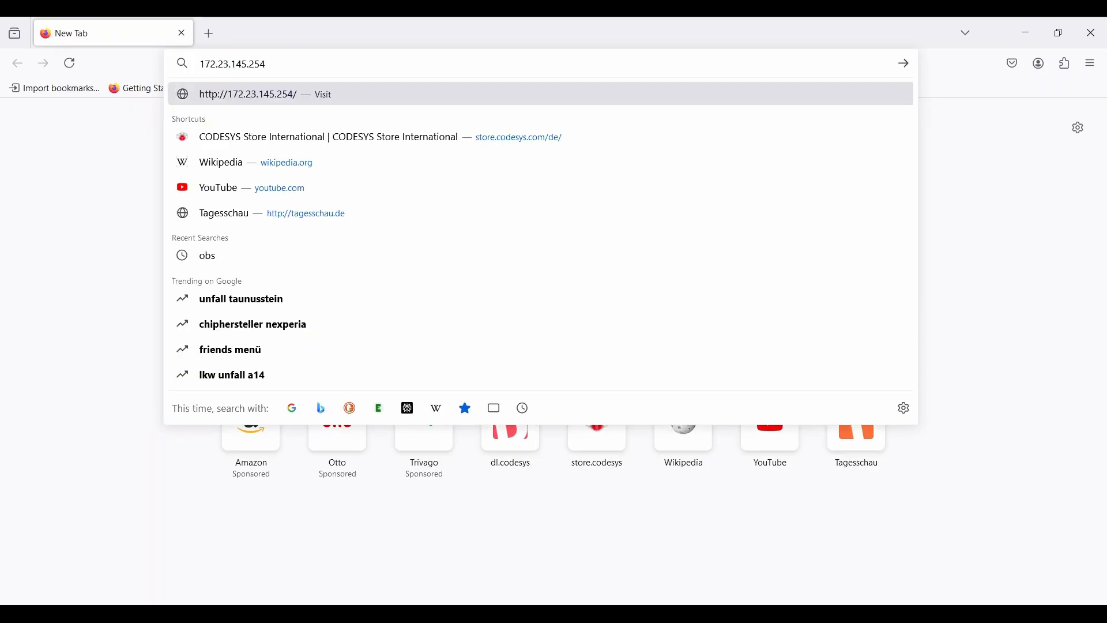
# Open WebVisu at 172.23.145.254:8080, switch the rocker on and drag the slider up.
pyautogui.write(':')
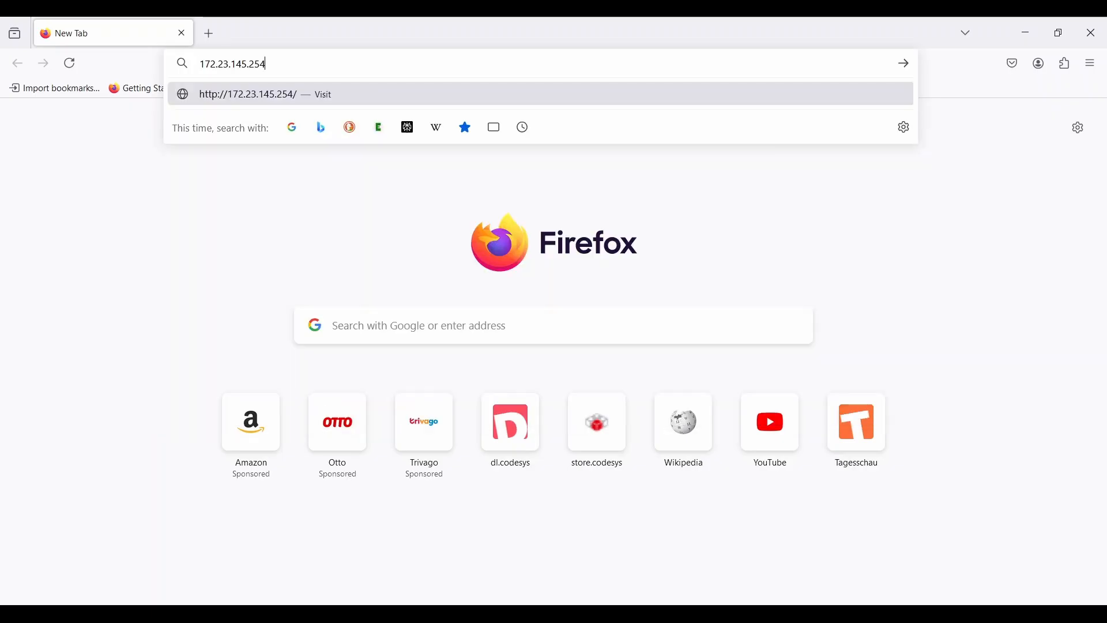
pyautogui.write('8080')
pyautogui.press('Return')
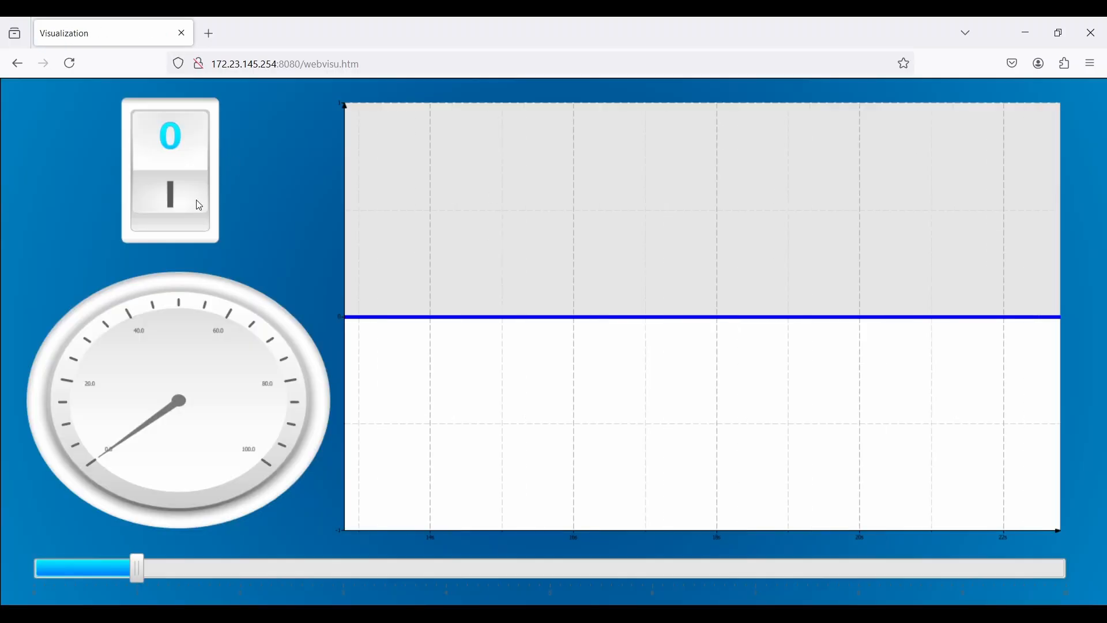
pyautogui.click(148, 214)
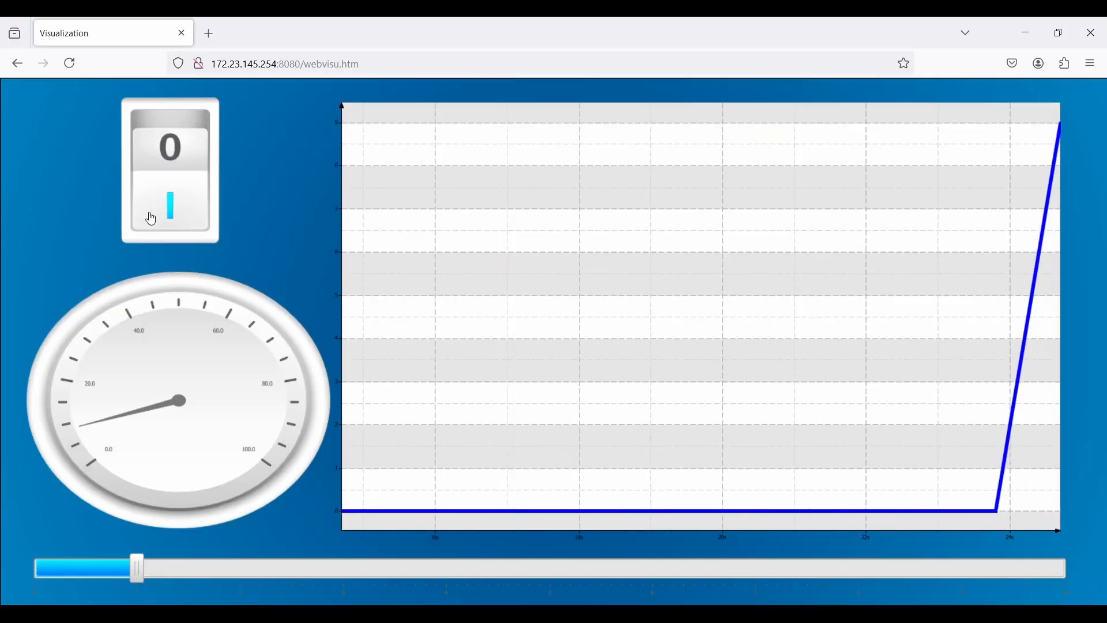
pyautogui.moveTo(138, 569); pyautogui.dragTo(535, 592)
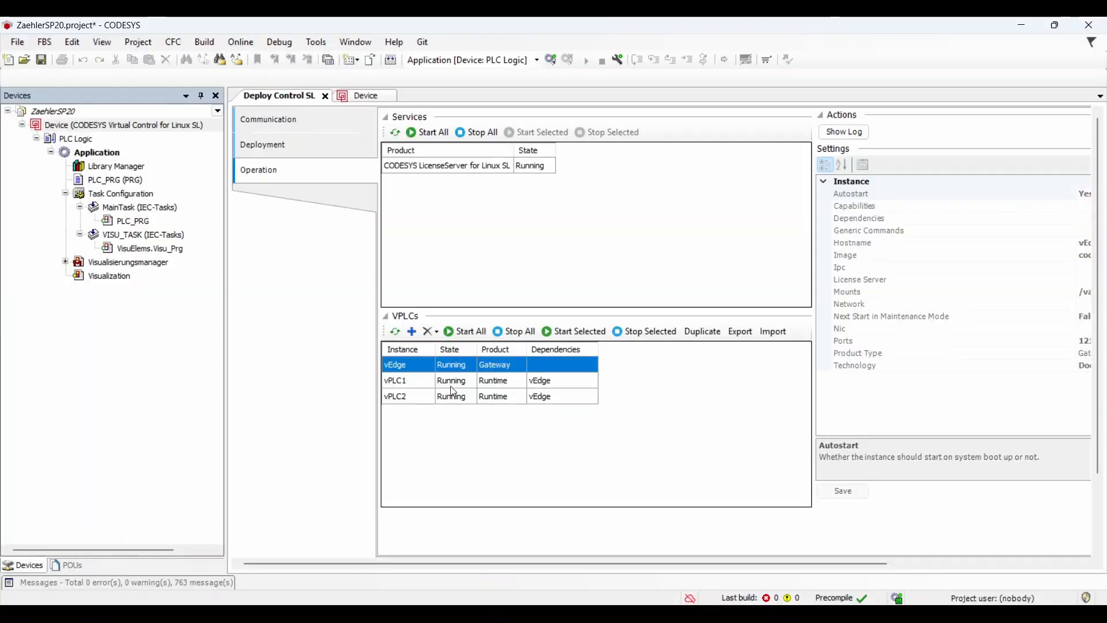
pyautogui.click(452, 385)
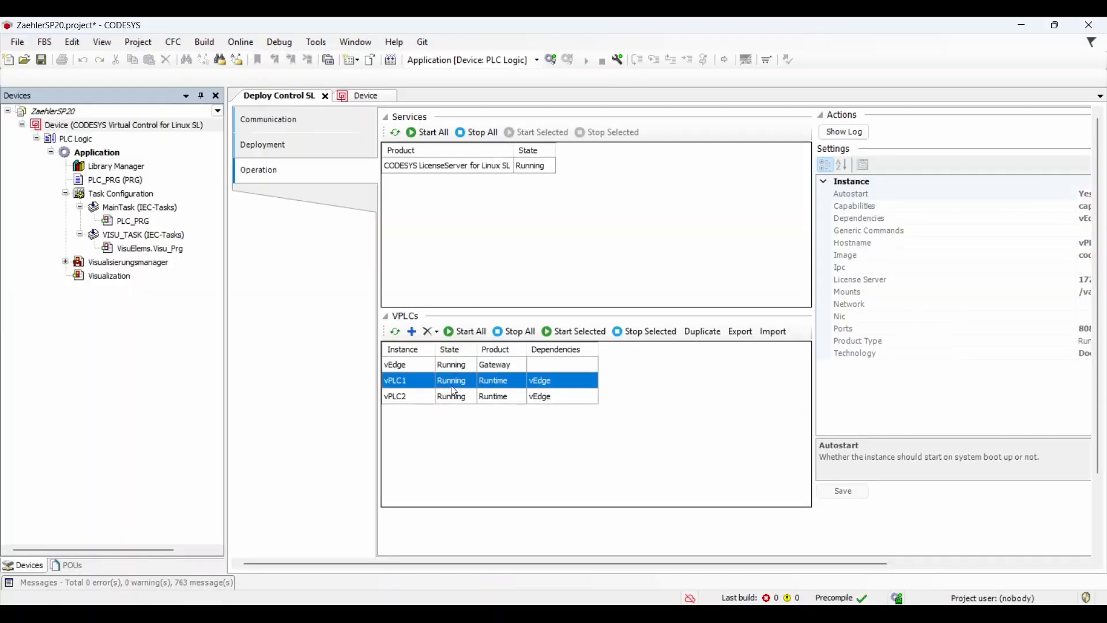
# Stop the vPLC2 instance and delete it.
pyautogui.click(451, 392)
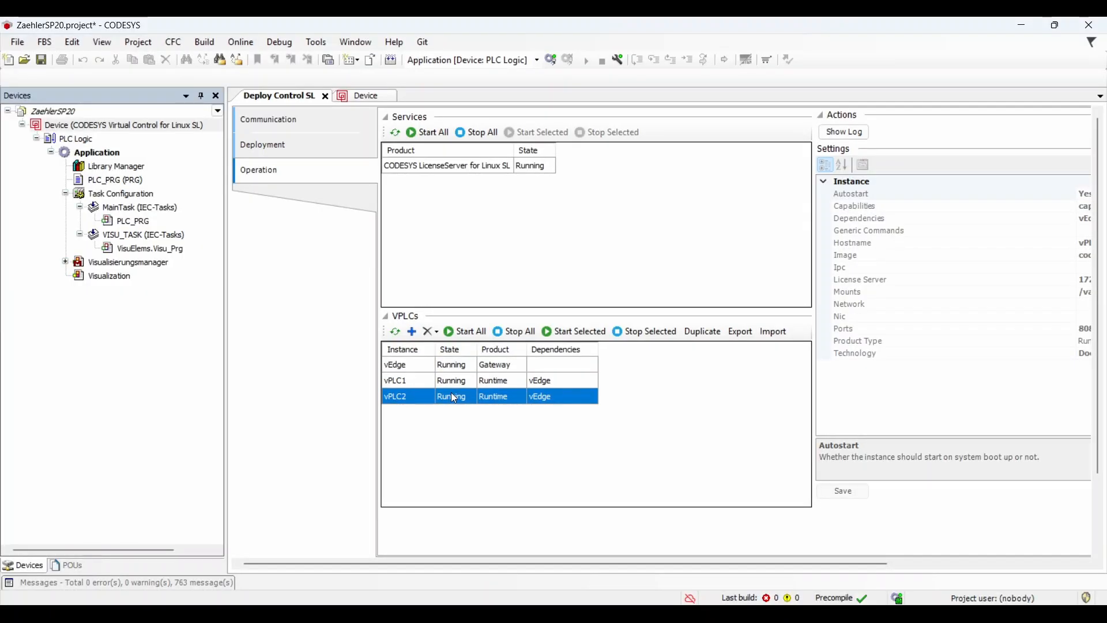
pyautogui.click(644, 332)
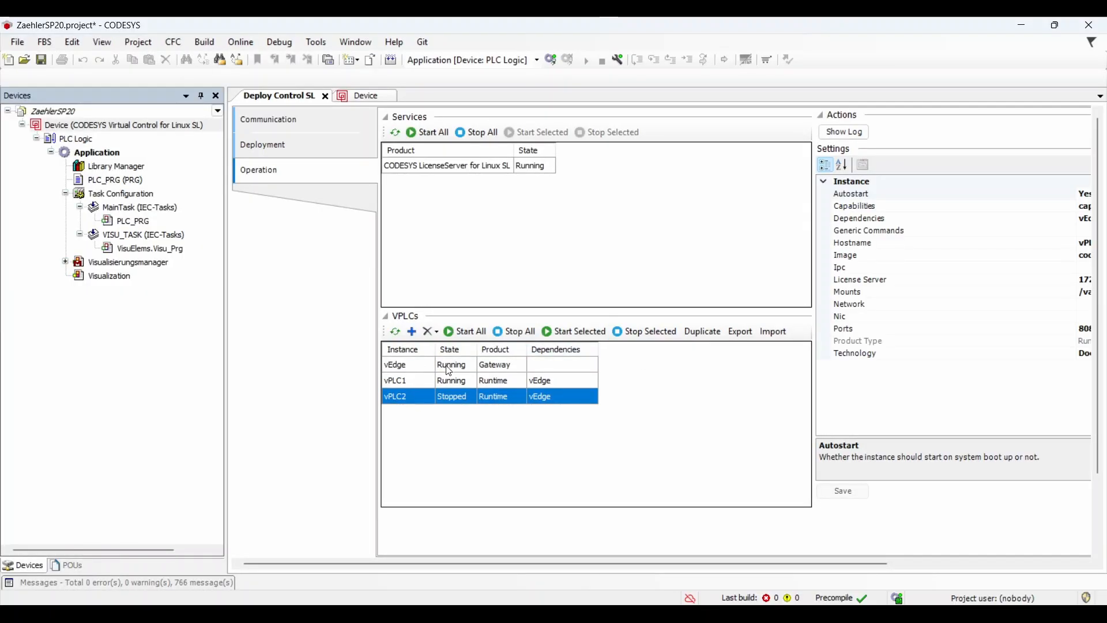
pyautogui.click(434, 331)
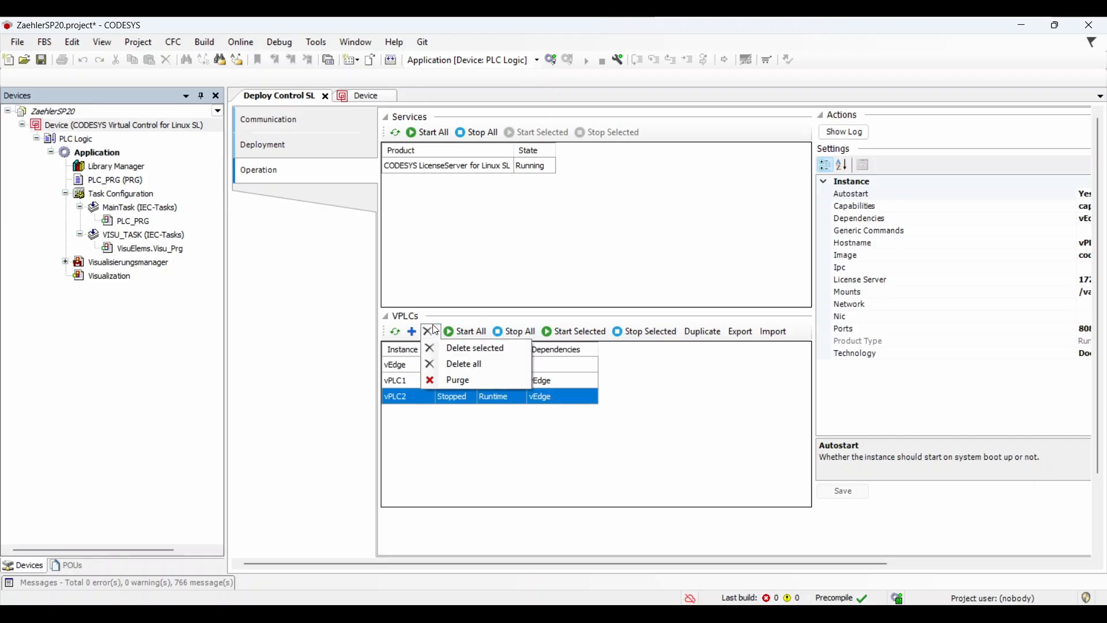
pyautogui.click(453, 348)
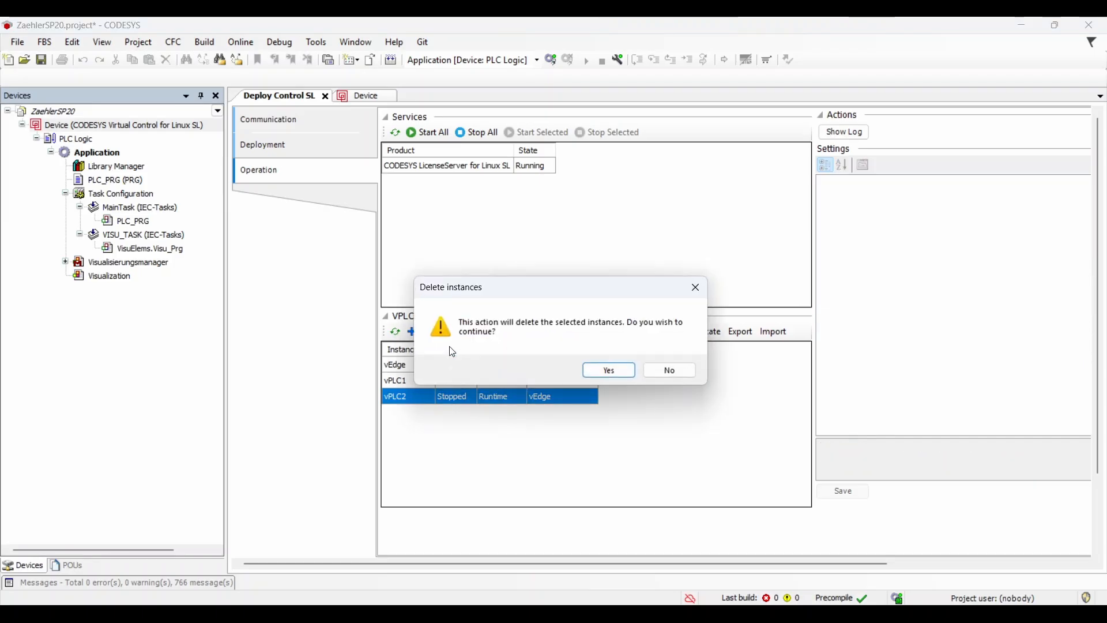
pyautogui.click(616, 373)
# Import vPLC2 back from its exported archive, keeping the name vPLC2.
pyautogui.click(774, 331)
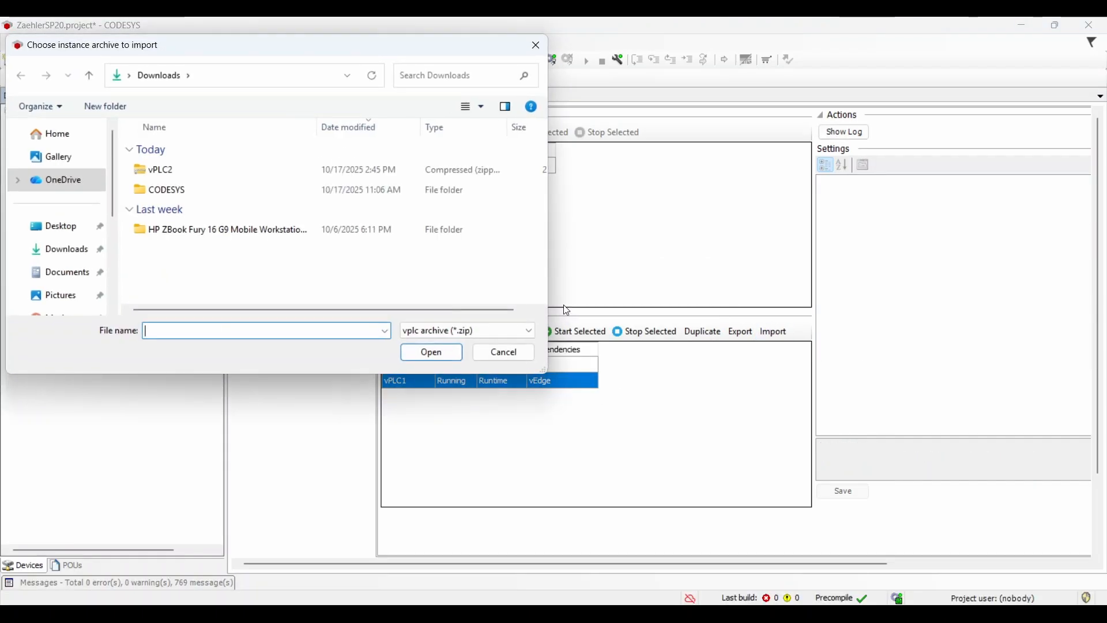
pyautogui.click(305, 173)
pyautogui.click(456, 358)
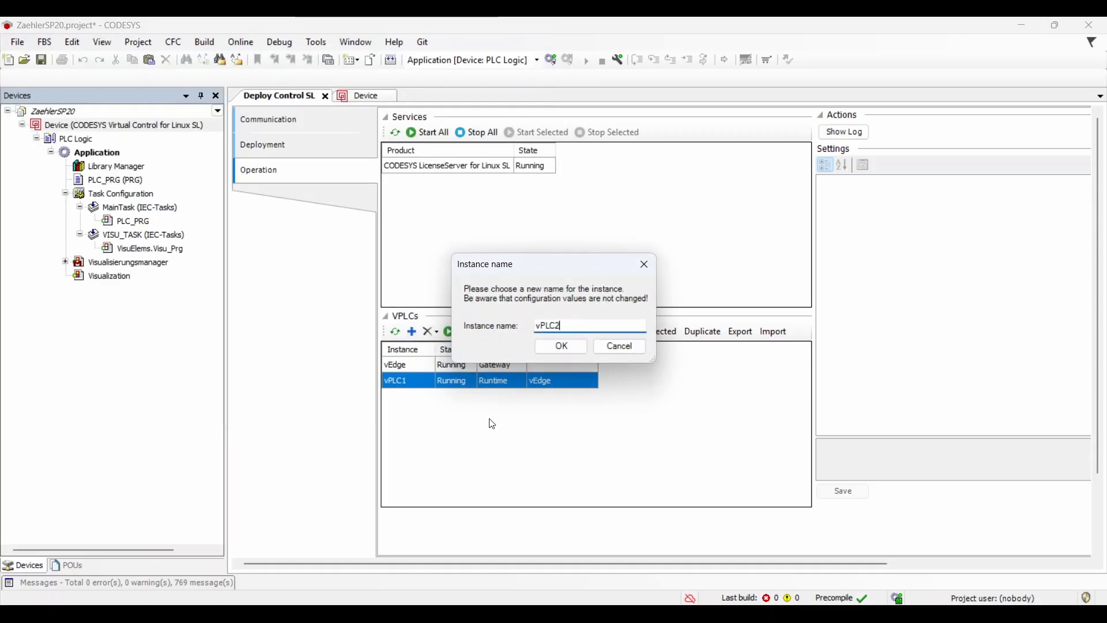
pyautogui.click(569, 353)
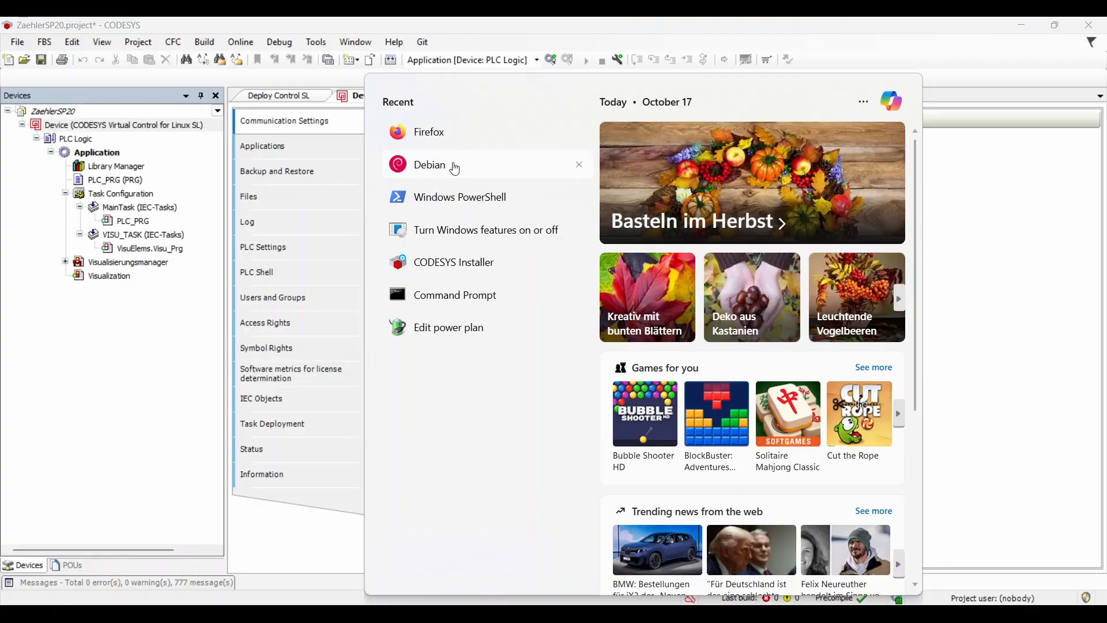
# Run sudo docker ps -a in a Debian terminal to list the containers.
pyautogui.click(456, 168)
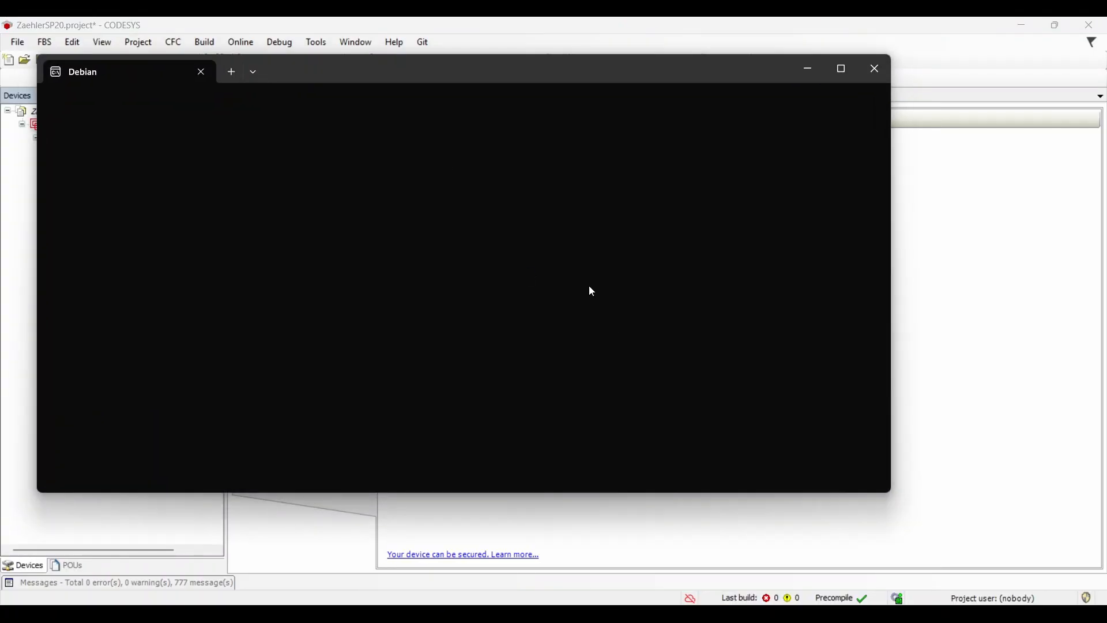
pyautogui.write('sudo docker ps -a')
pyautogui.press('Return')
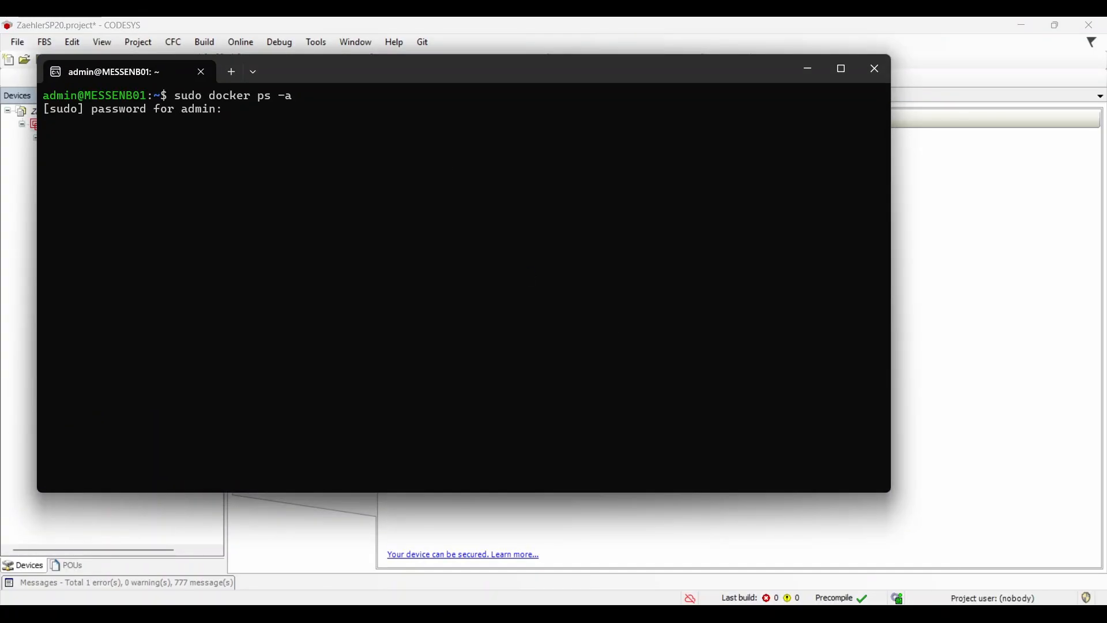
pyautogui.press('Return')
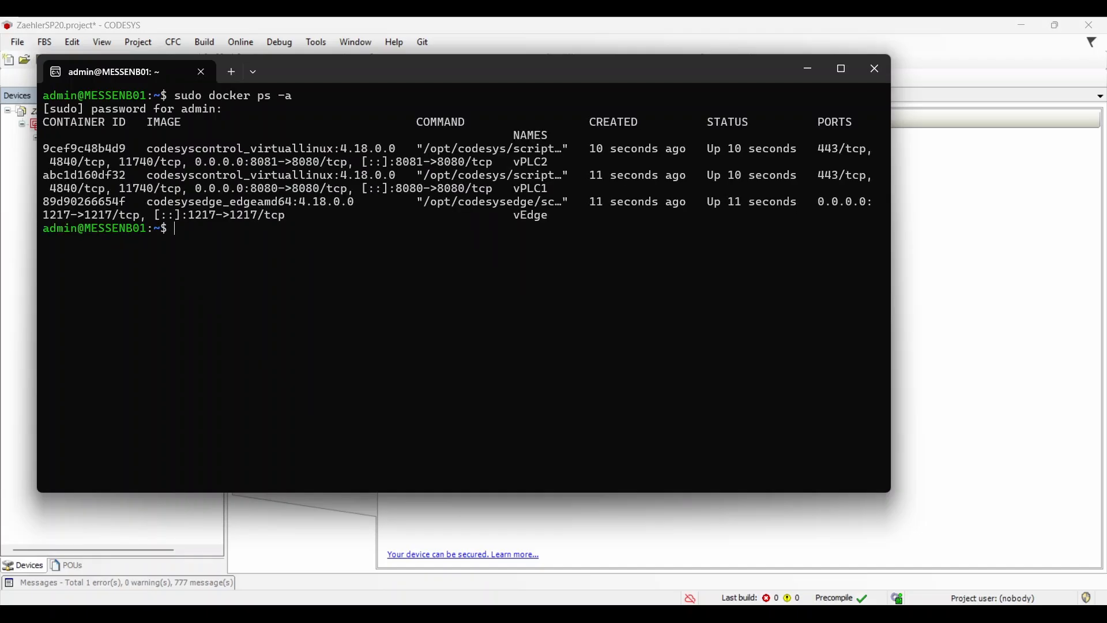